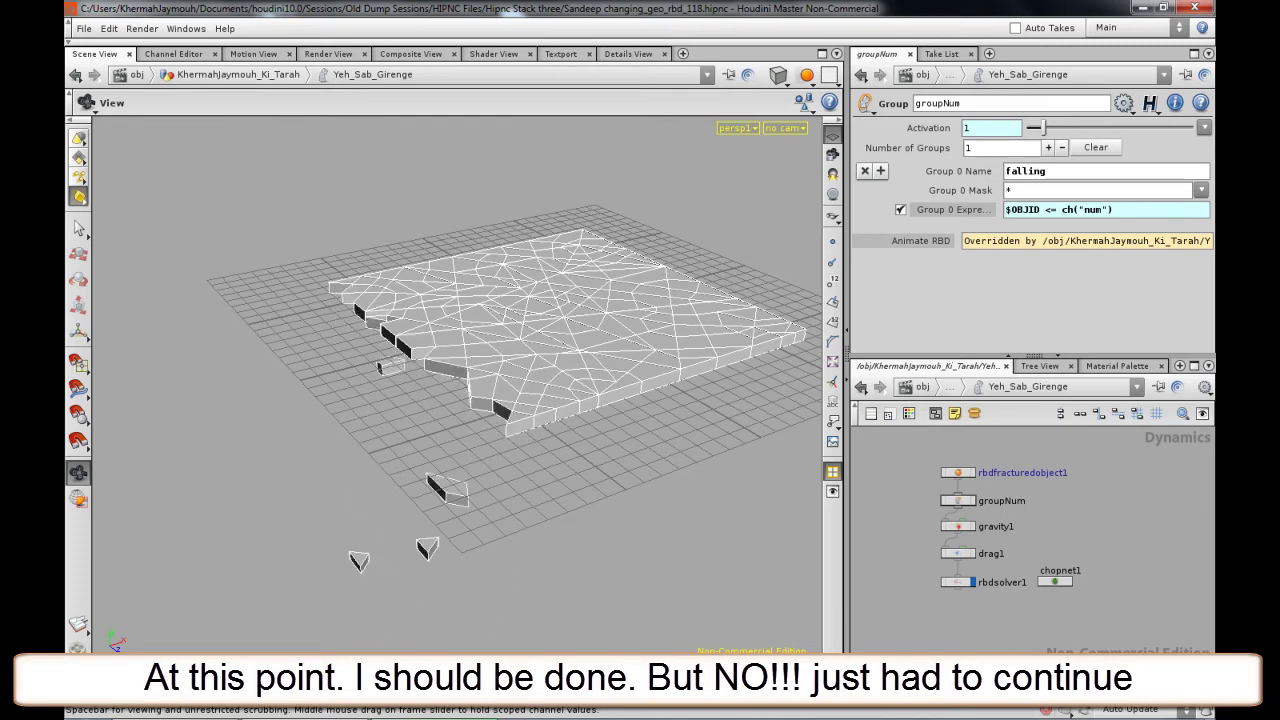
# Scrub back to the start of the simulation, select rbdfracturedobject1 and replay the slab's edge pieces falling.
pyautogui.moveTo(414, 437); pyautogui.dragTo(420, 488)
pyautogui.moveTo(393, 680); pyautogui.dragTo(337, 678)
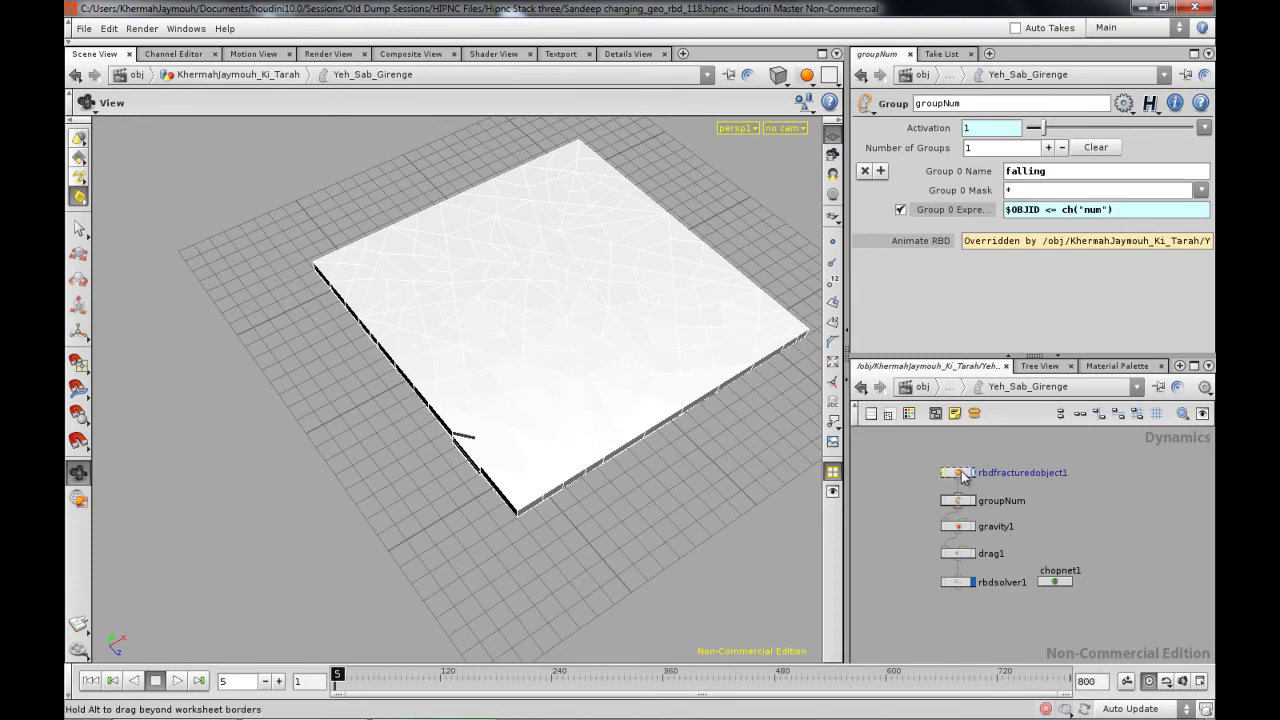
pyautogui.click(959, 473)
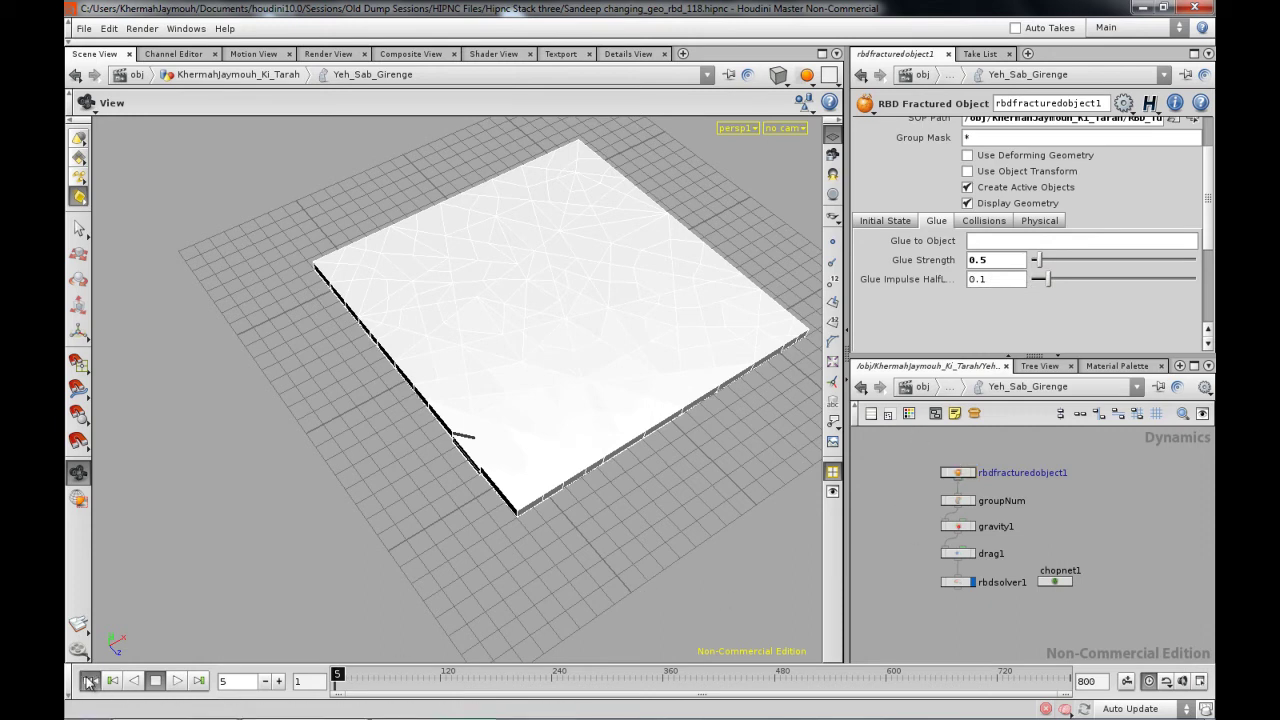
pyautogui.click(175, 681)
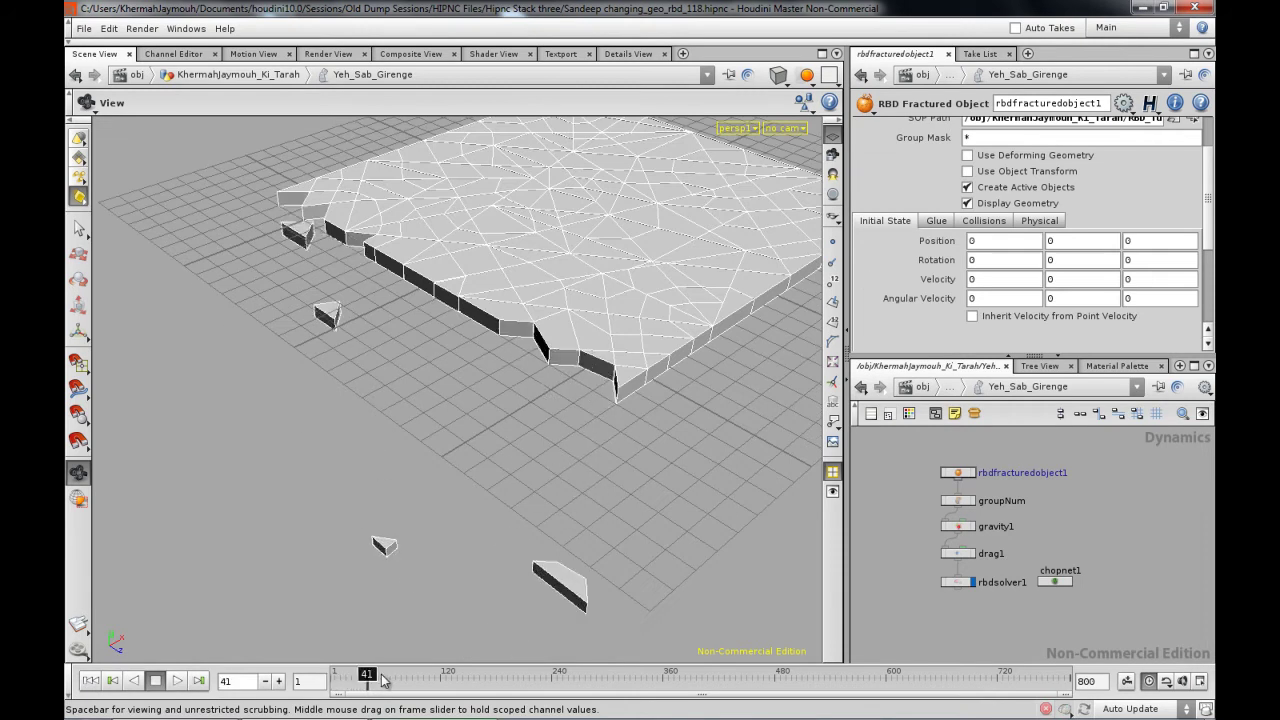
pyautogui.moveTo(401, 676); pyautogui.dragTo(353, 676)
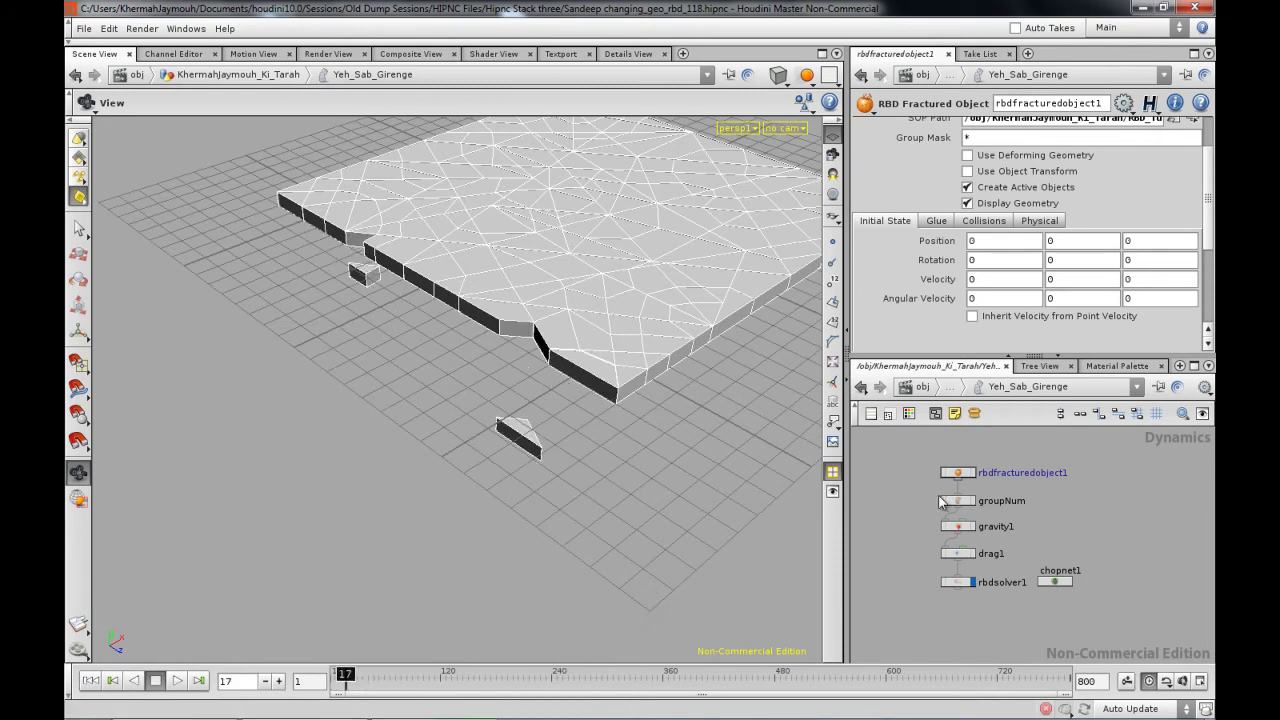
# Show the glue settings of rbdfracturedobject1 and scrub the simulation forward to frame 260.
pyautogui.click(936, 220)
pyautogui.moveTo(630, 425); pyautogui.dragTo(581, 432)
pyautogui.click(388, 681)
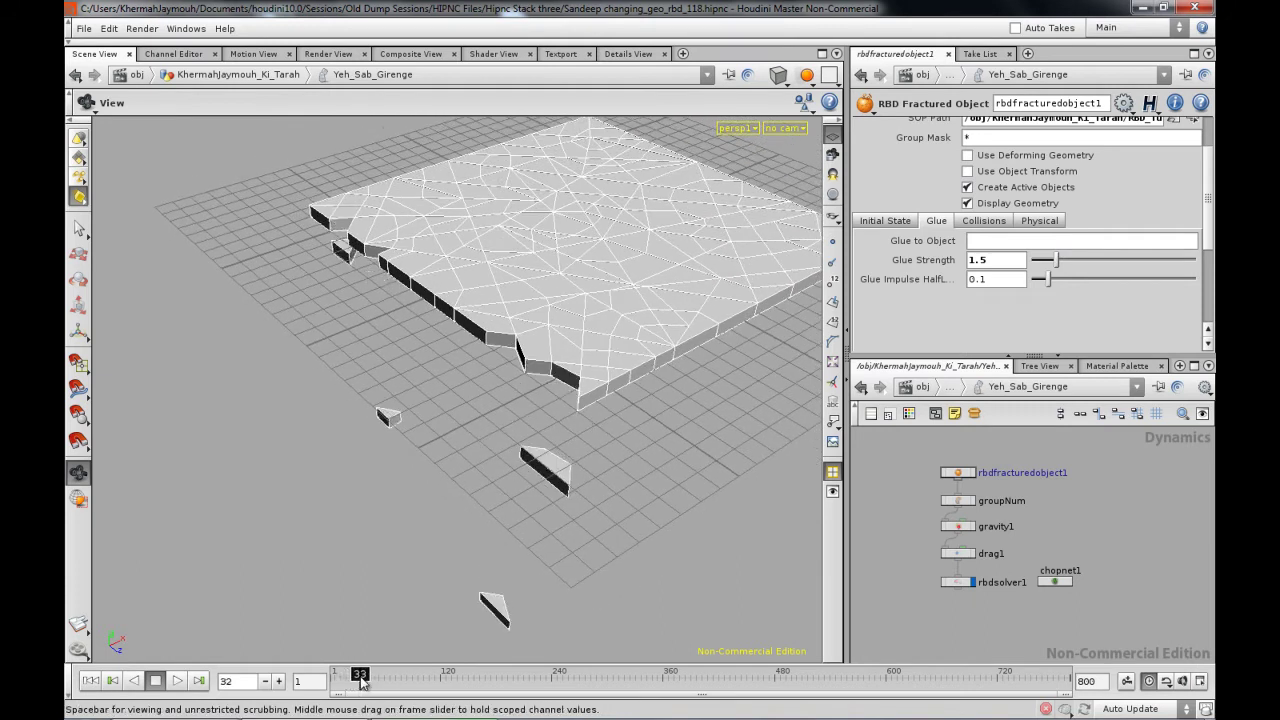
pyautogui.moveTo(388, 681); pyautogui.dragTo(571, 672)
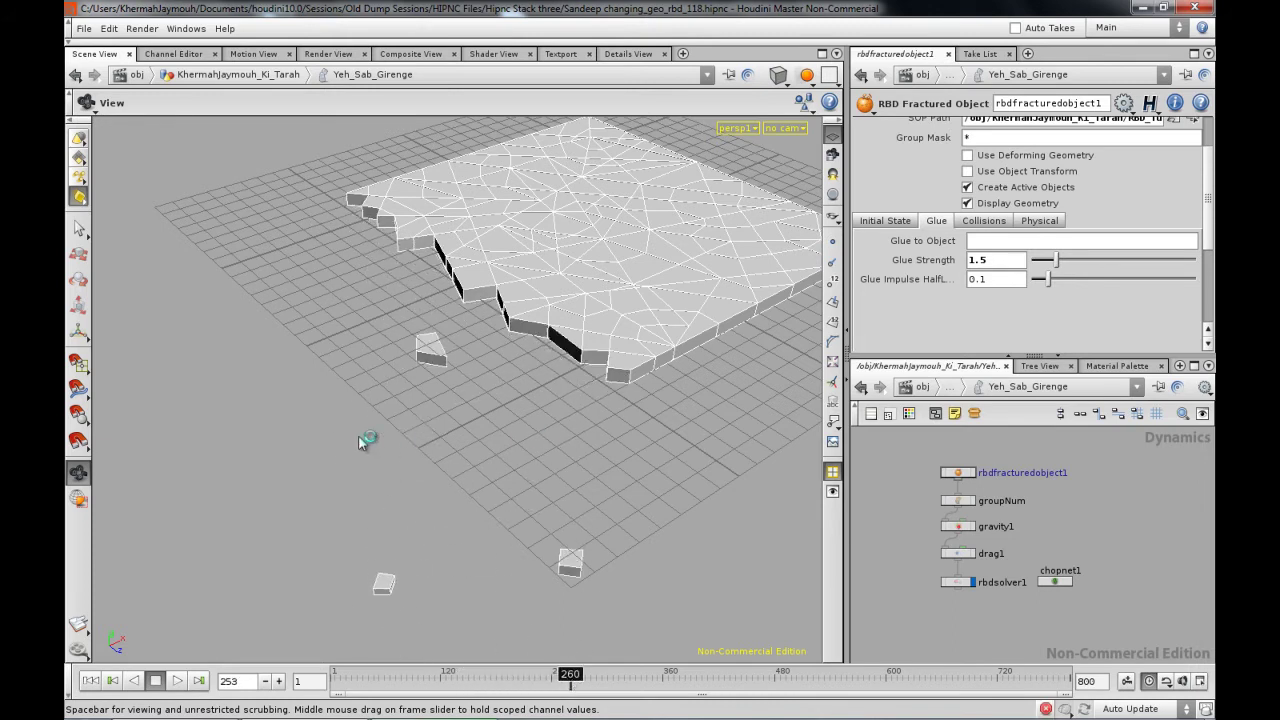
# Frame the whole simulation at frame 260 and examine the trail of pieces falling beneath the slab.
pyautogui.hotkey('space', 'g')
pyautogui.moveTo(361, 443); pyautogui.dragTo(413, 432)
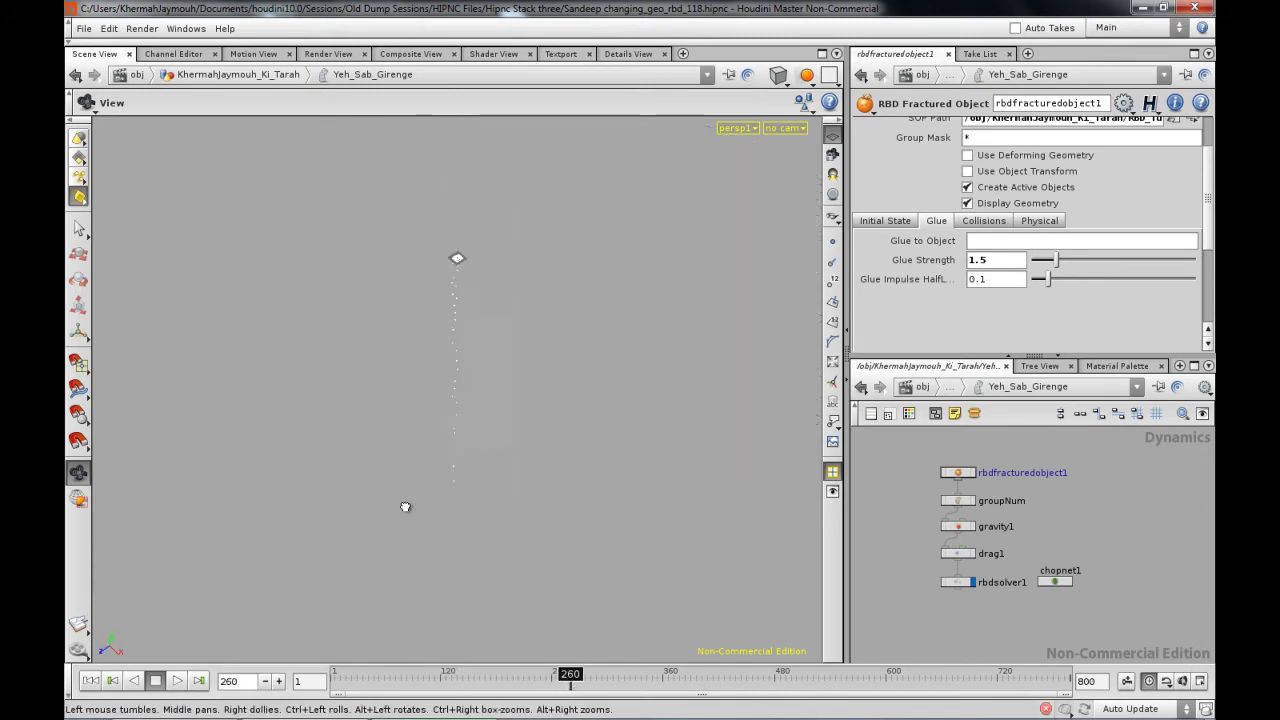
pyautogui.moveTo(371, 330); pyautogui.dragTo(571, 431)
pyautogui.moveTo(465, 328); pyautogui.dragTo(617, 468)
# Review the slab's breaking edge between frames 15 and 92, and return the timeline to frame 1.
pyautogui.click(343, 679)
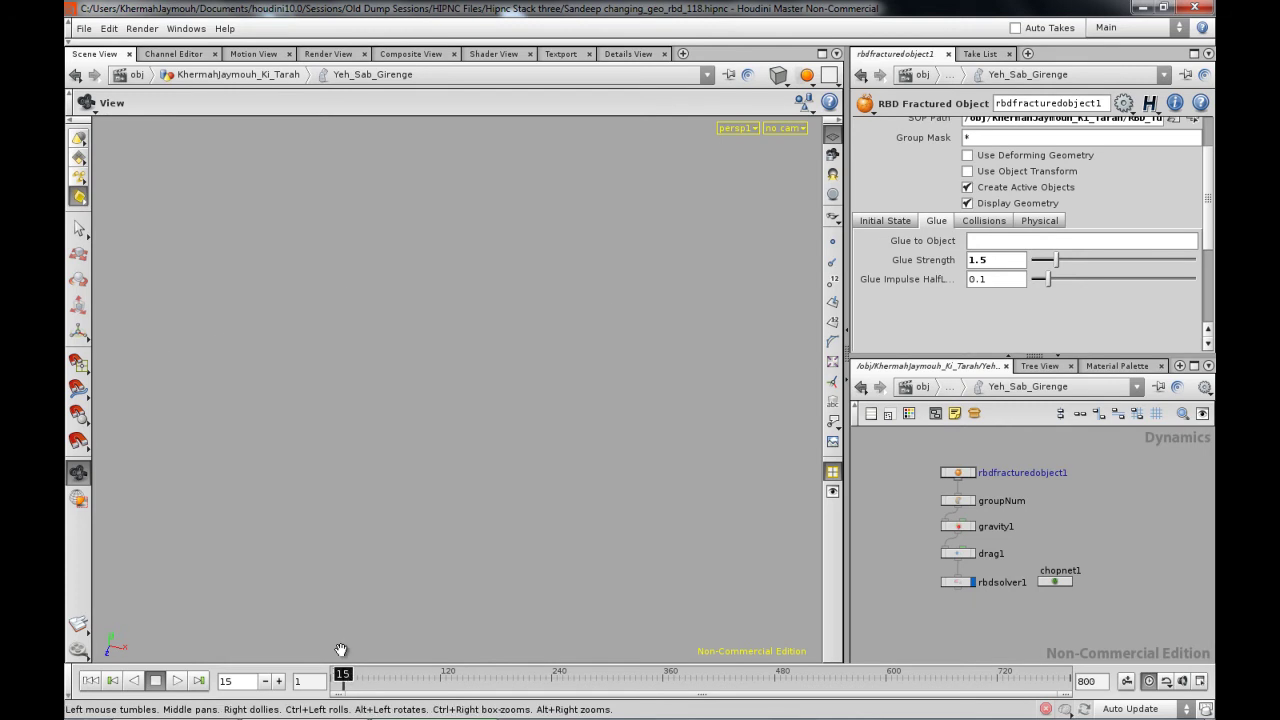
pyautogui.moveTo(340, 650)
pyautogui.mouseDown()
pyautogui.moveTo(449, 586)
pyautogui.moveTo(422, 532)
pyautogui.moveTo(338, 686)
pyautogui.moveTo(414, 682)
pyautogui.mouseUp()
pyautogui.moveTo(440, 630); pyautogui.dragTo(480, 494)
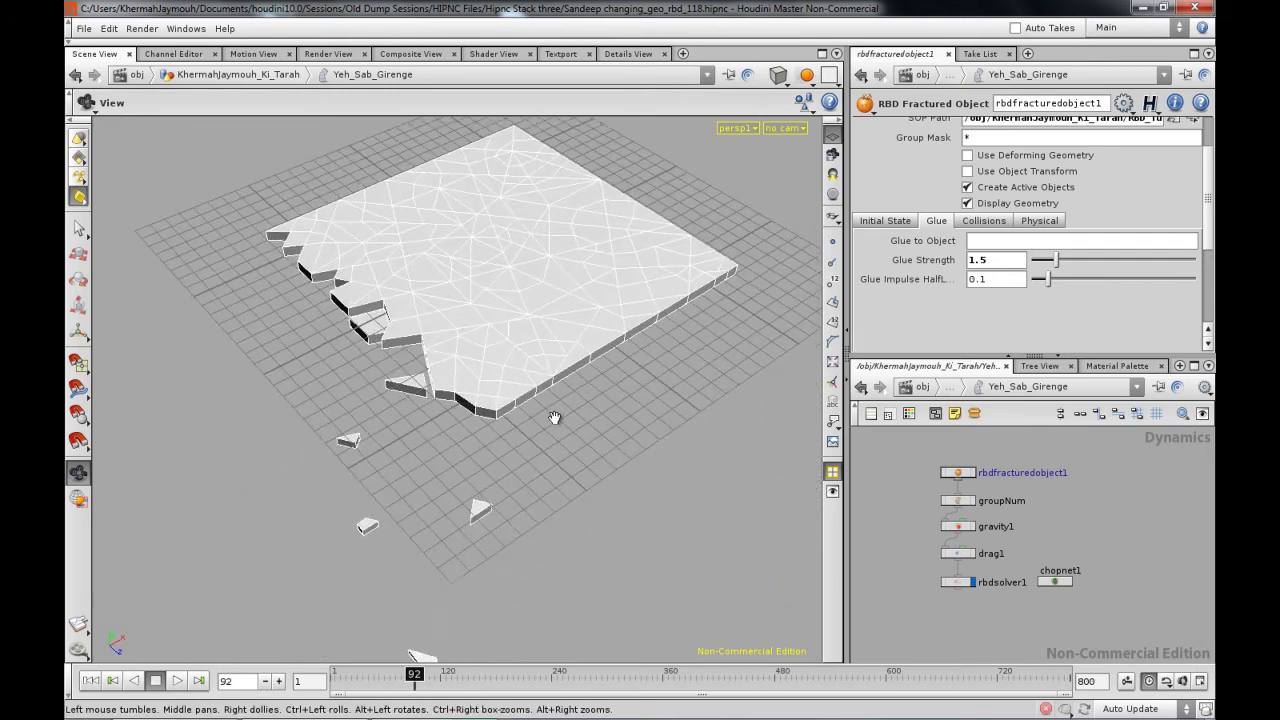
pyautogui.moveTo(414, 678); pyautogui.dragTo(337, 712)
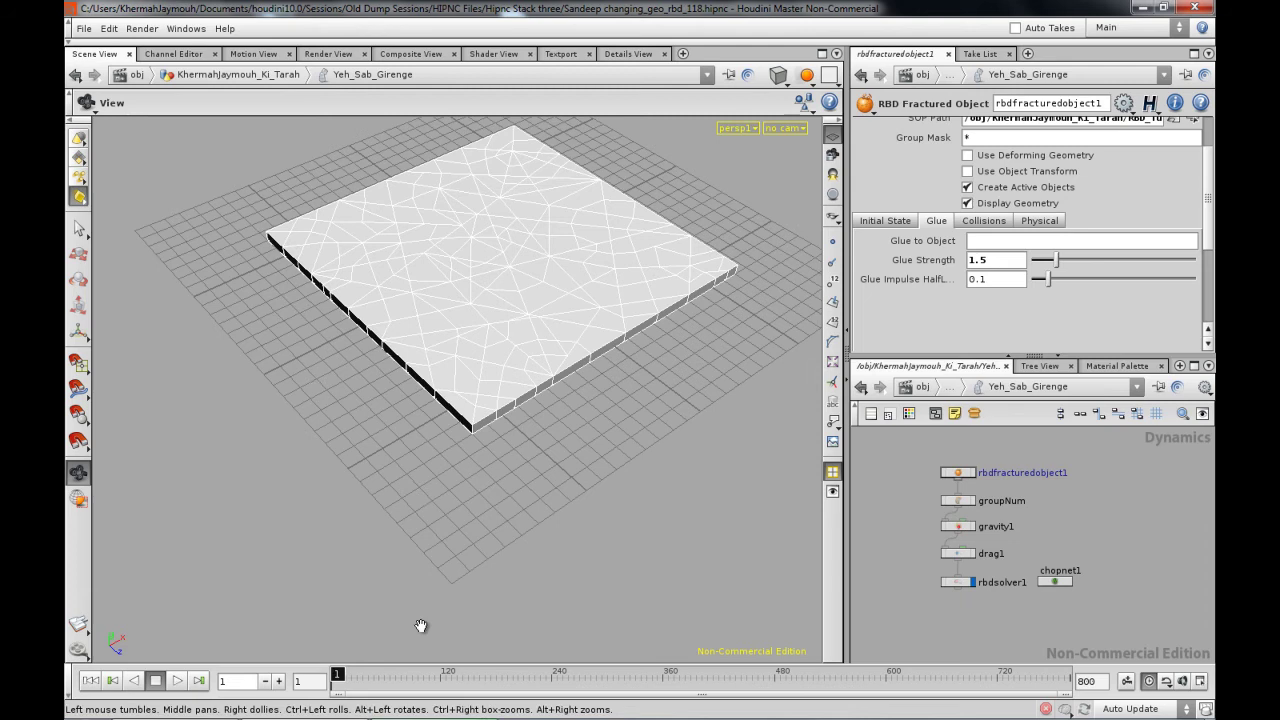
# Return to the parent geometry network and move the file2 node slightly aside from the facet2 chain.
pyautogui.press('u')
pyautogui.click(919, 509)
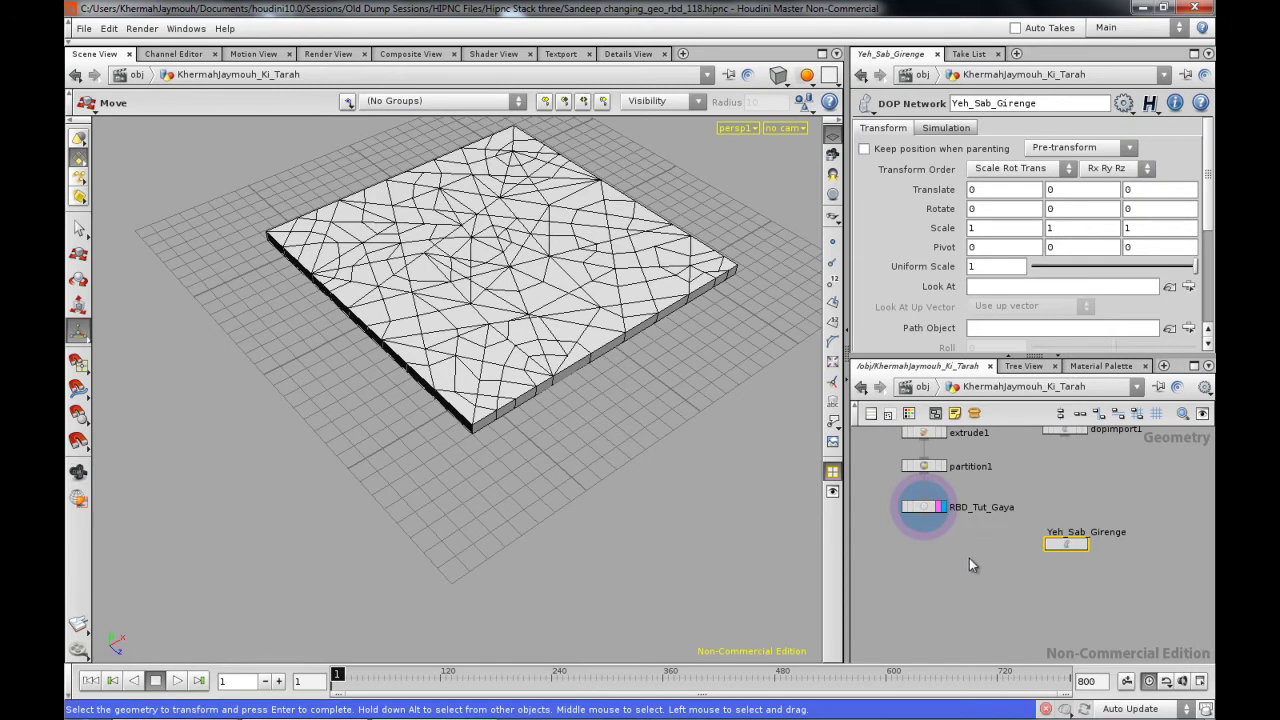
pyautogui.press('h')
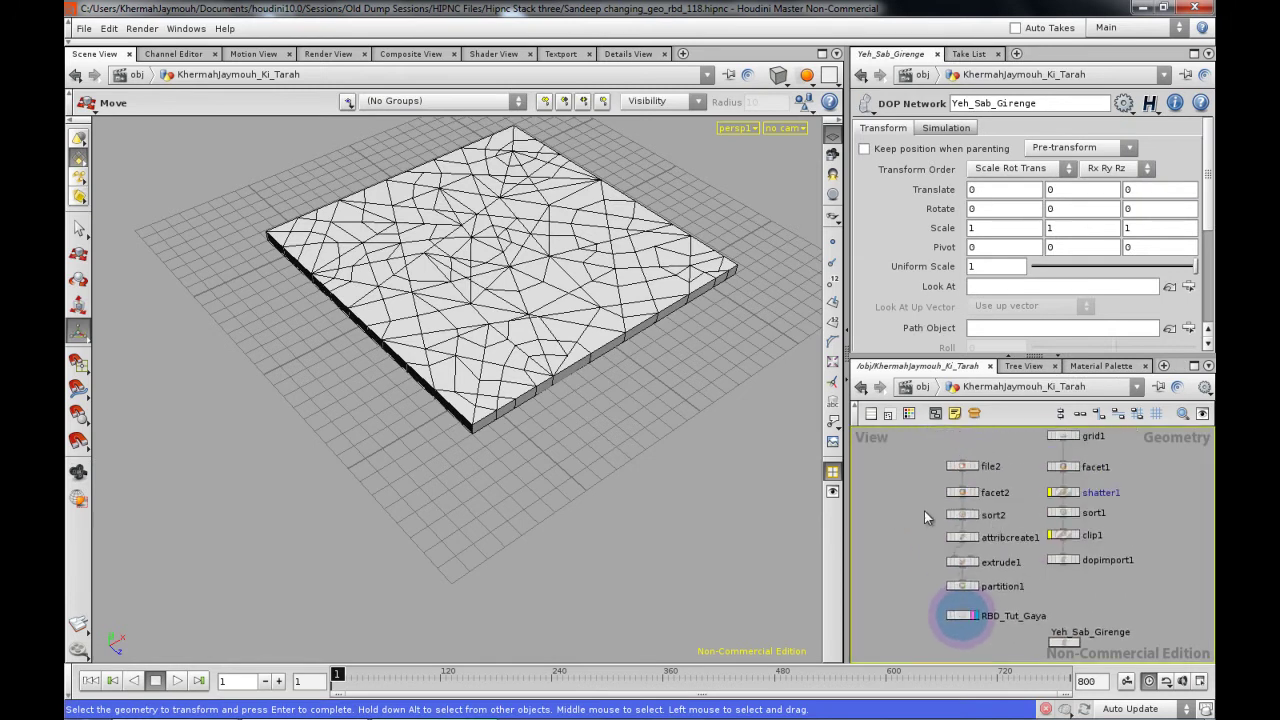
pyautogui.scroll(2, 924, 510)
pyautogui.click(964, 534)
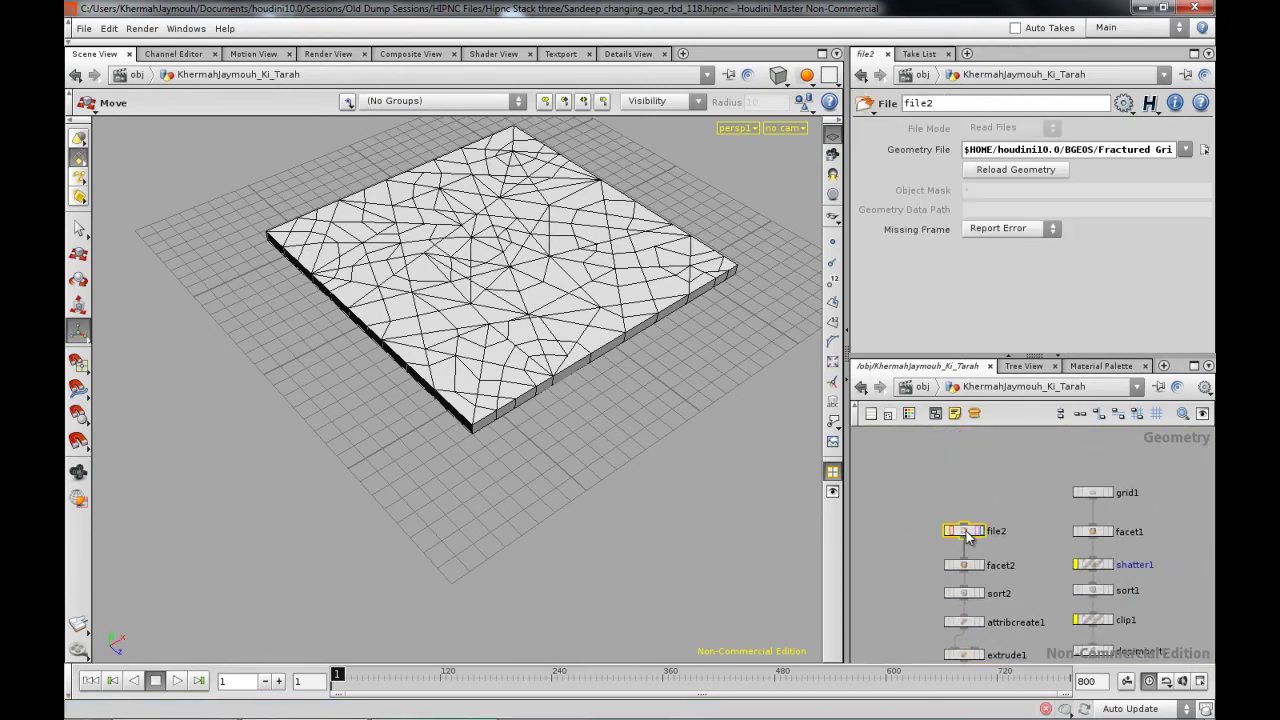
pyautogui.moveTo(986, 532); pyautogui.dragTo(1015, 535)
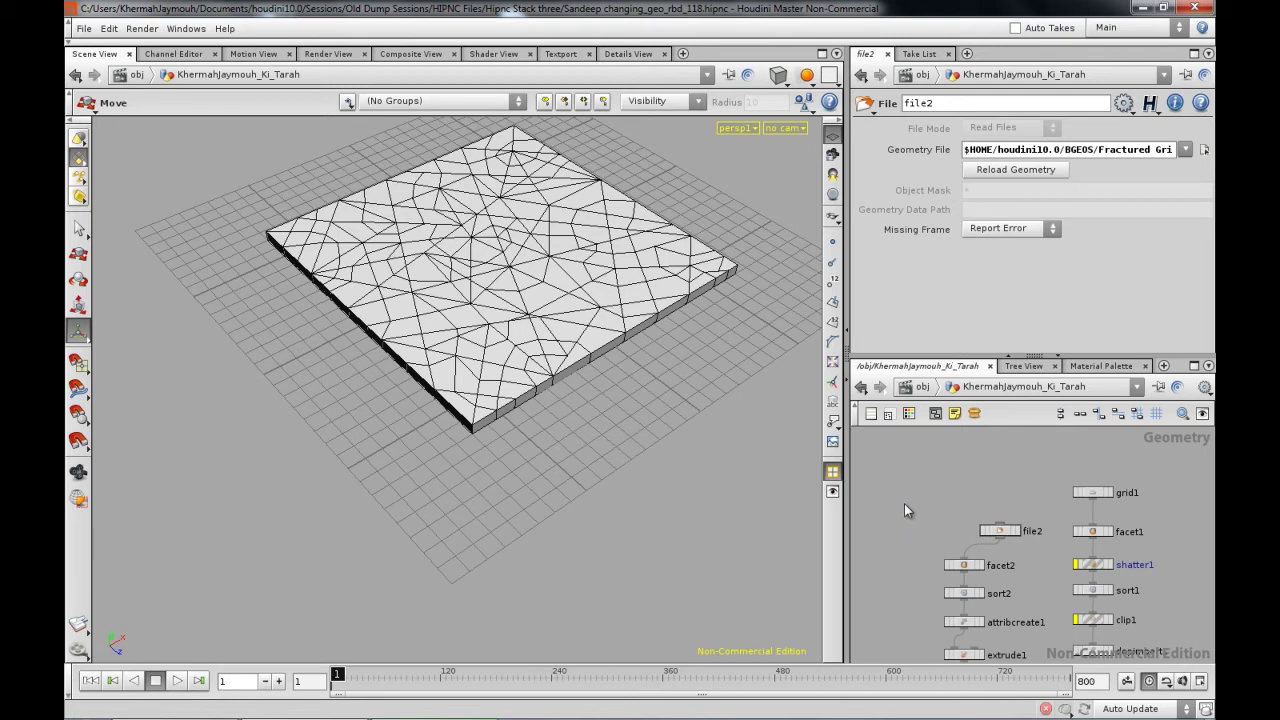
# Add a new File node in free space above file2 and load Sandeep.ai from the houdini10.0/AI folder.
pyautogui.moveTo(903, 489); pyautogui.dragTo(905, 509, button='middle')
pyautogui.press('Tab')
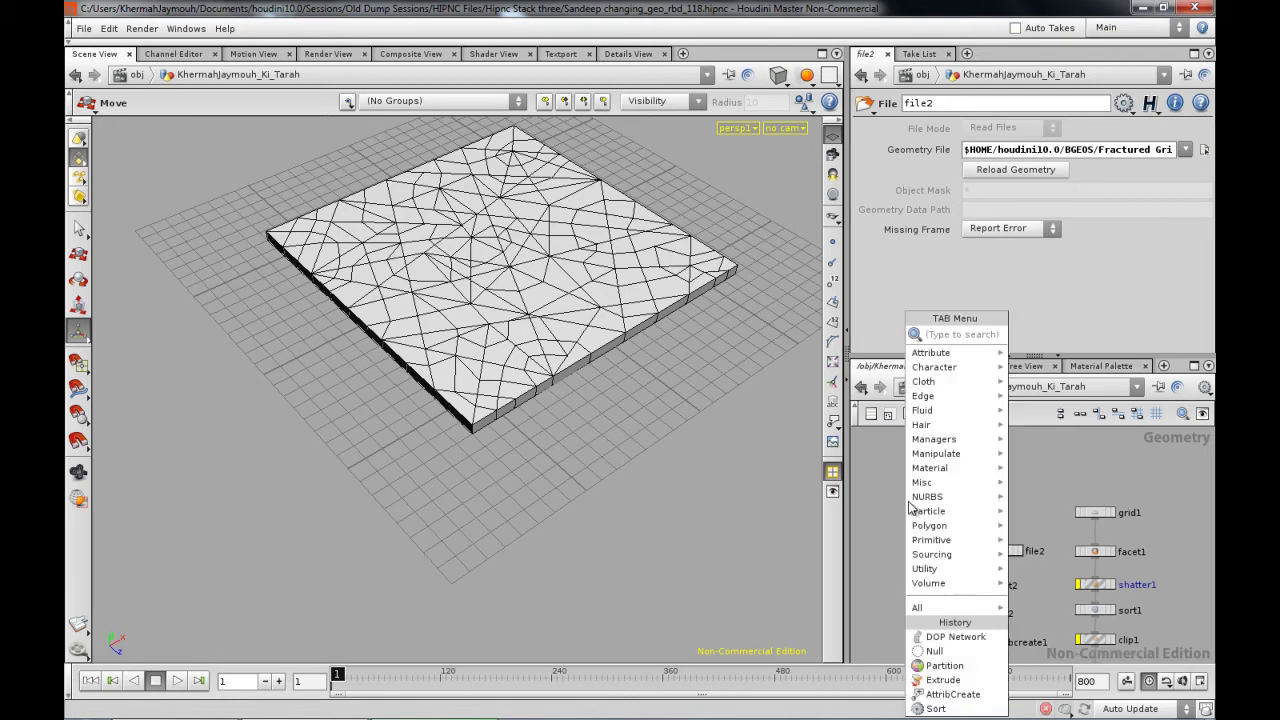
pyautogui.moveTo(940, 554)
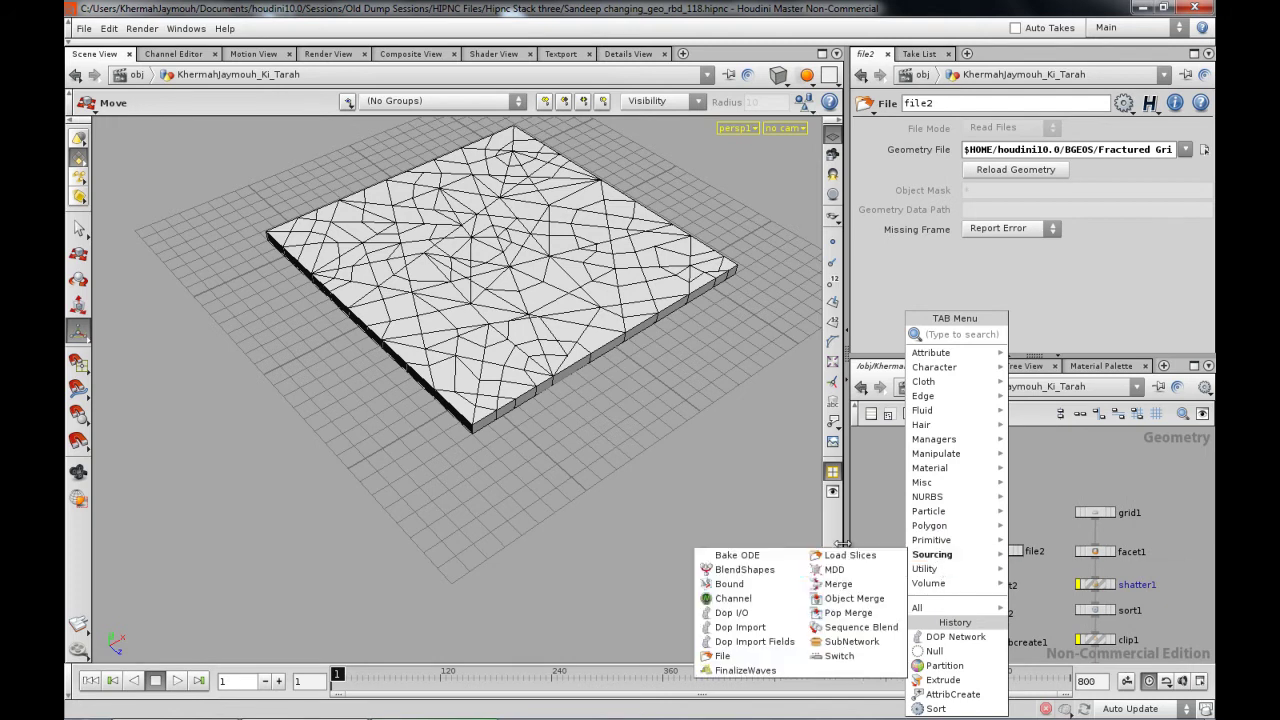
pyautogui.click(755, 657)
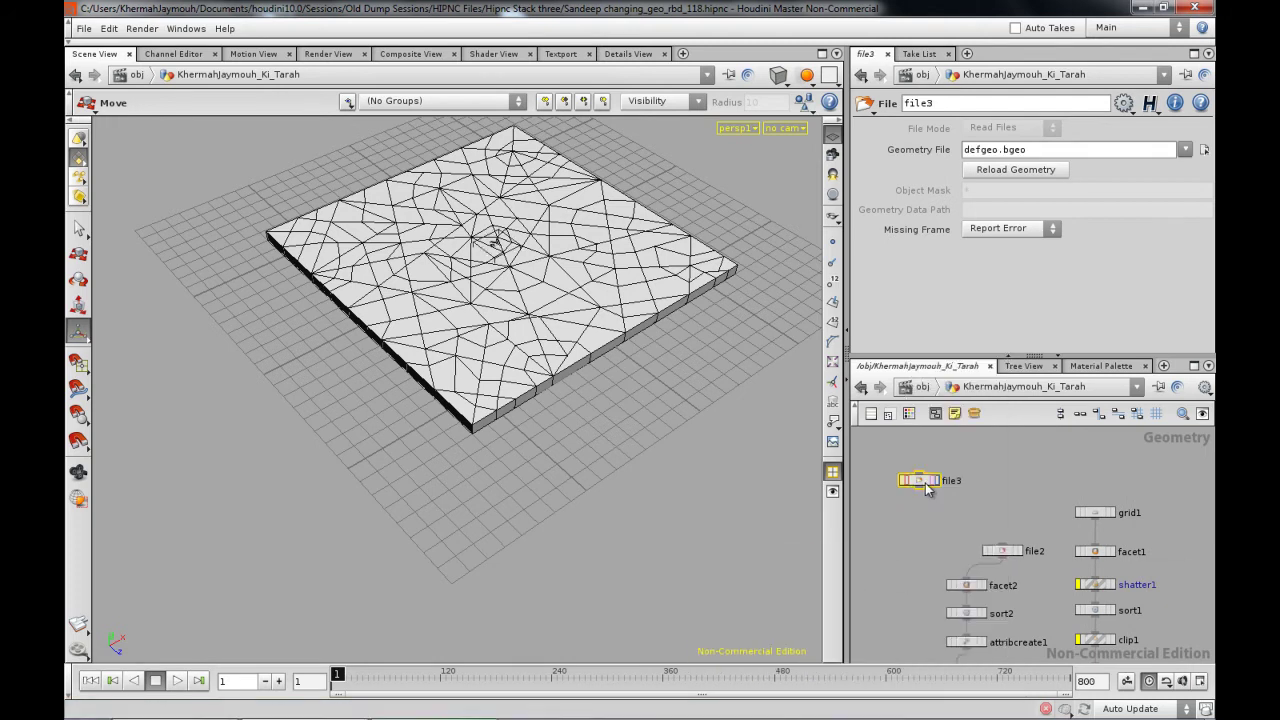
pyautogui.click(1199, 150)
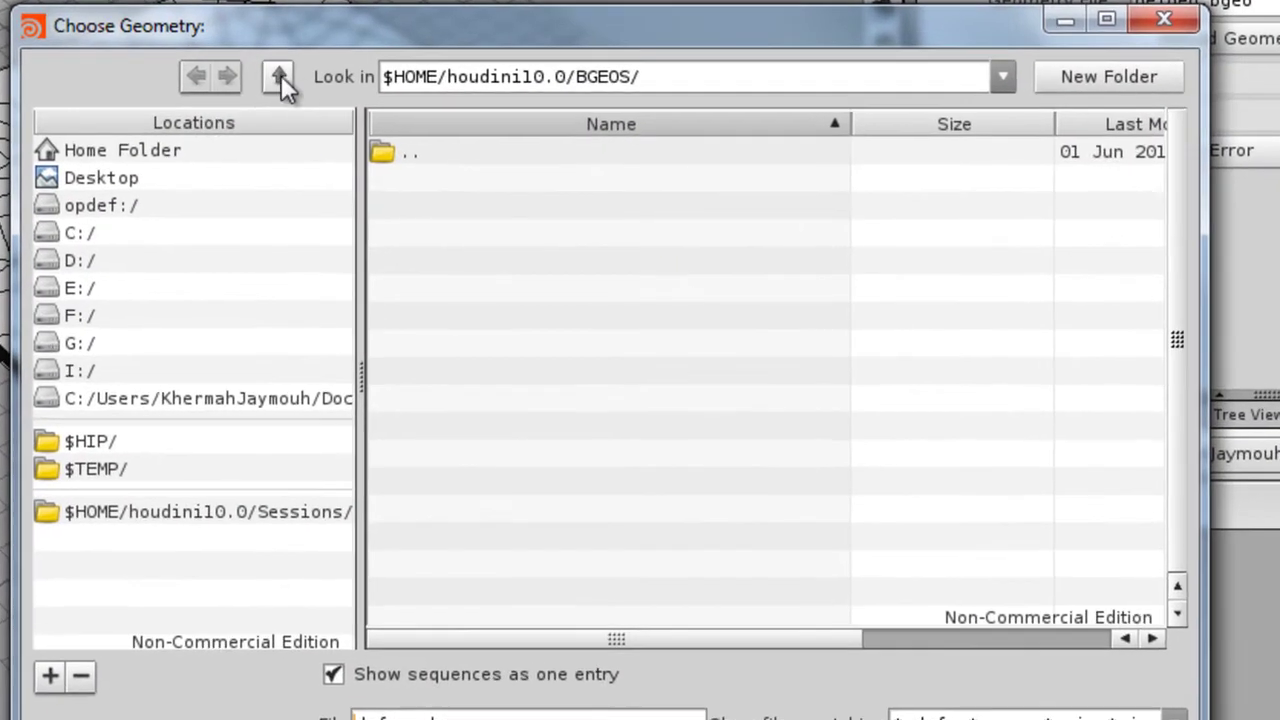
pyautogui.click(279, 76)
pyautogui.doubleClick(400, 180)
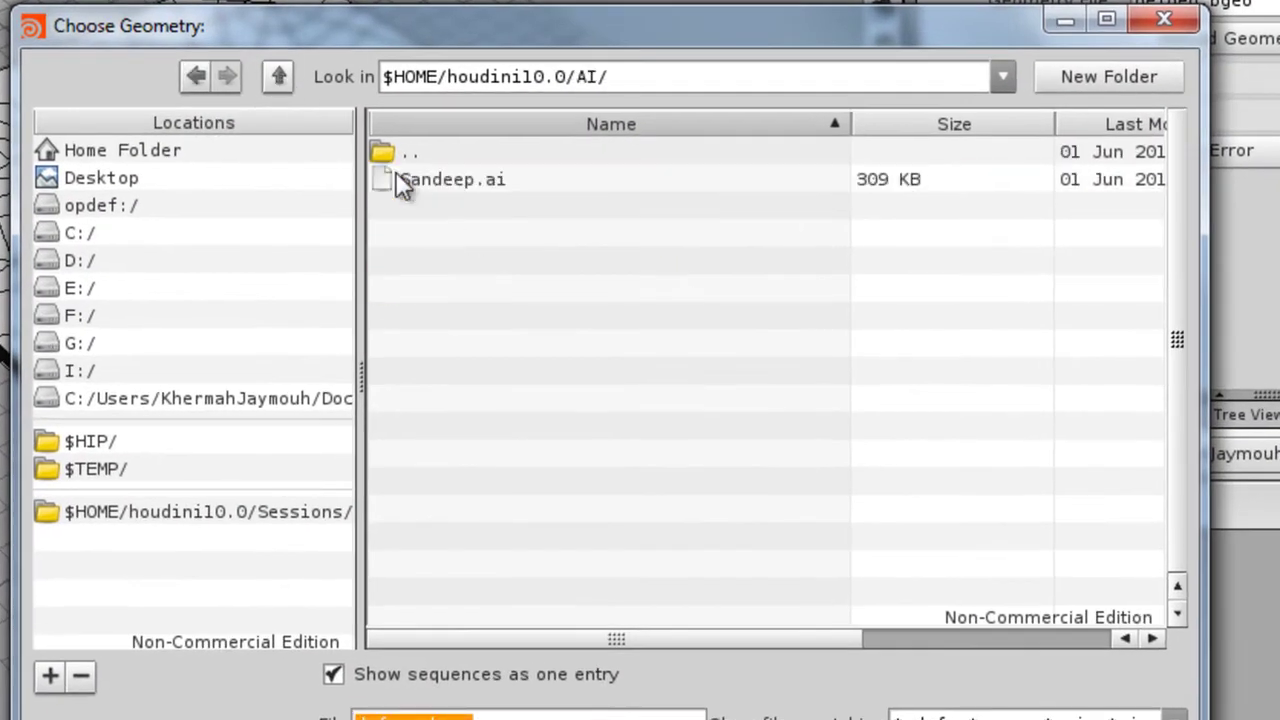
pyautogui.doubleClick(440, 182)
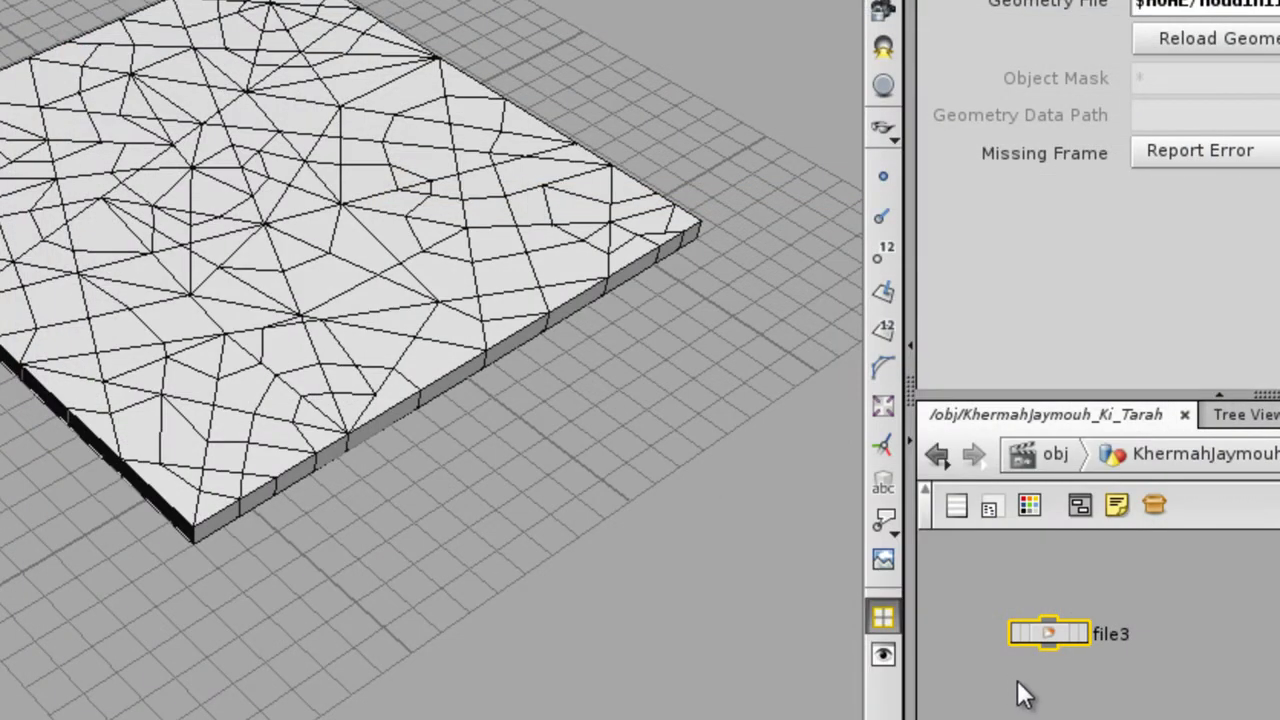
# Display the file3 node and examine the imported curve pattern in the viewport from several angles.
pyautogui.click(1083, 637)
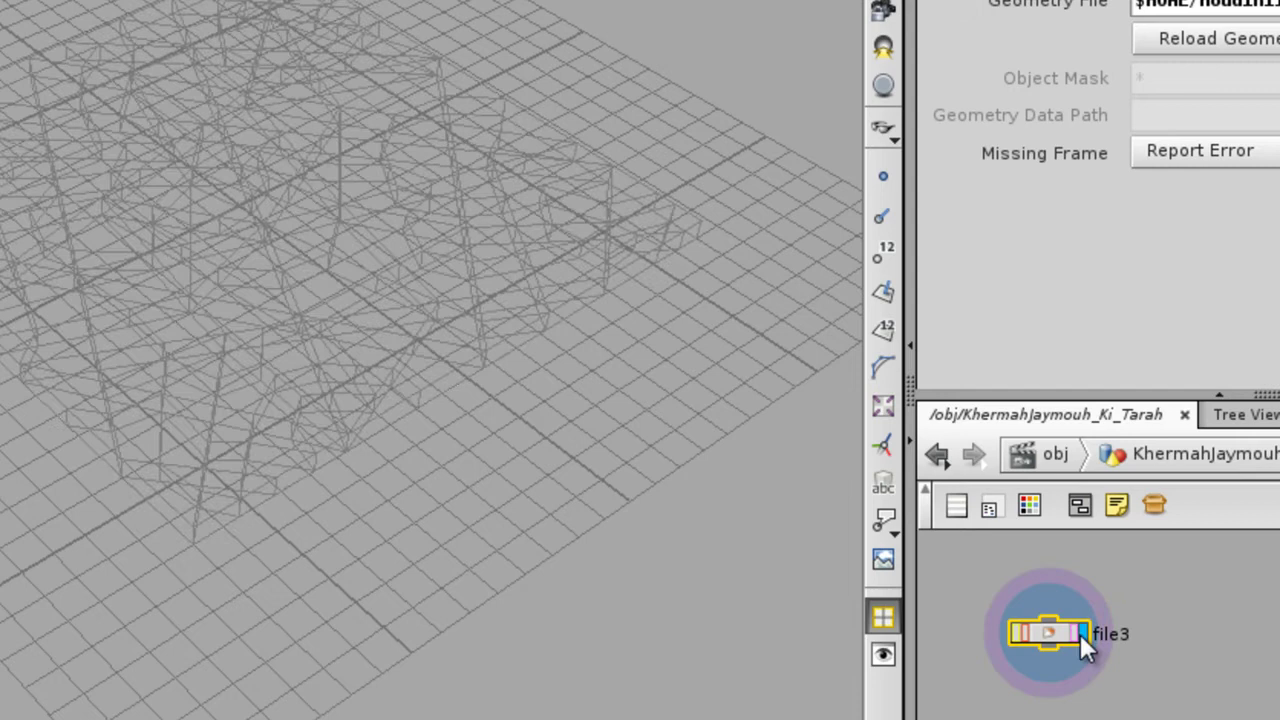
pyautogui.moveTo(360, 405); pyautogui.dragTo(269, 518, button='right')
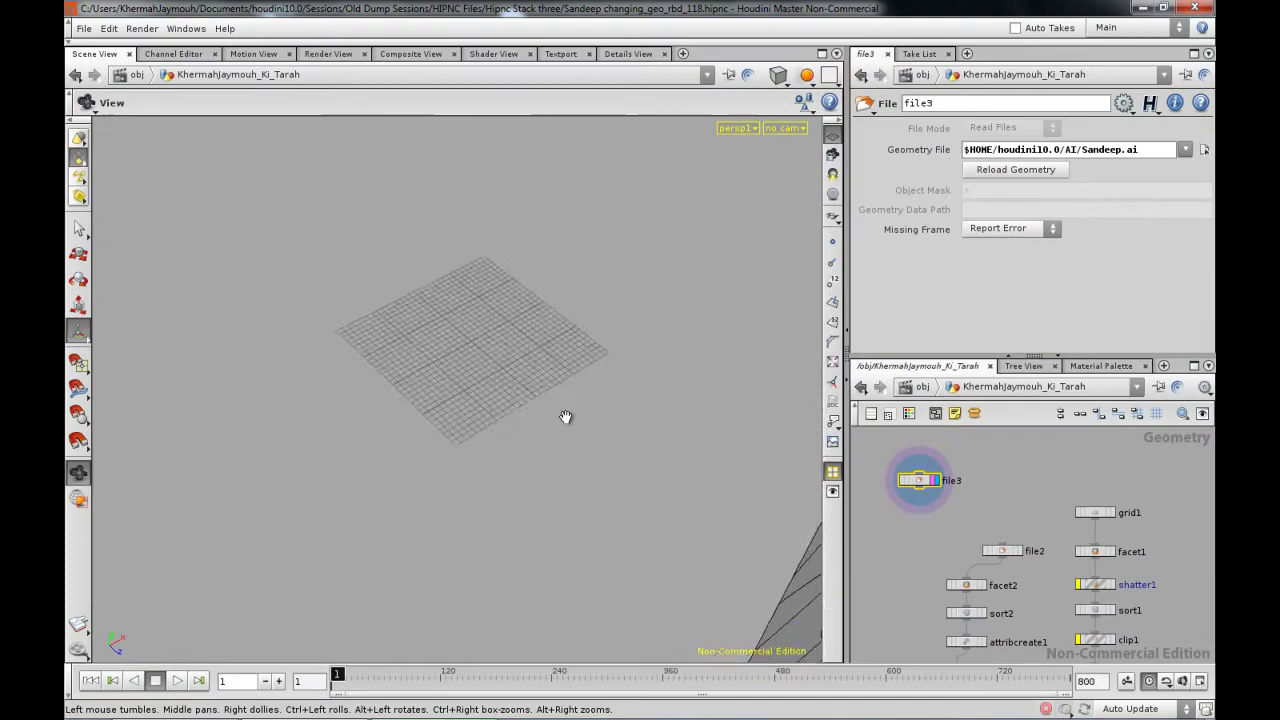
pyautogui.scroll(-10, 565, 417)
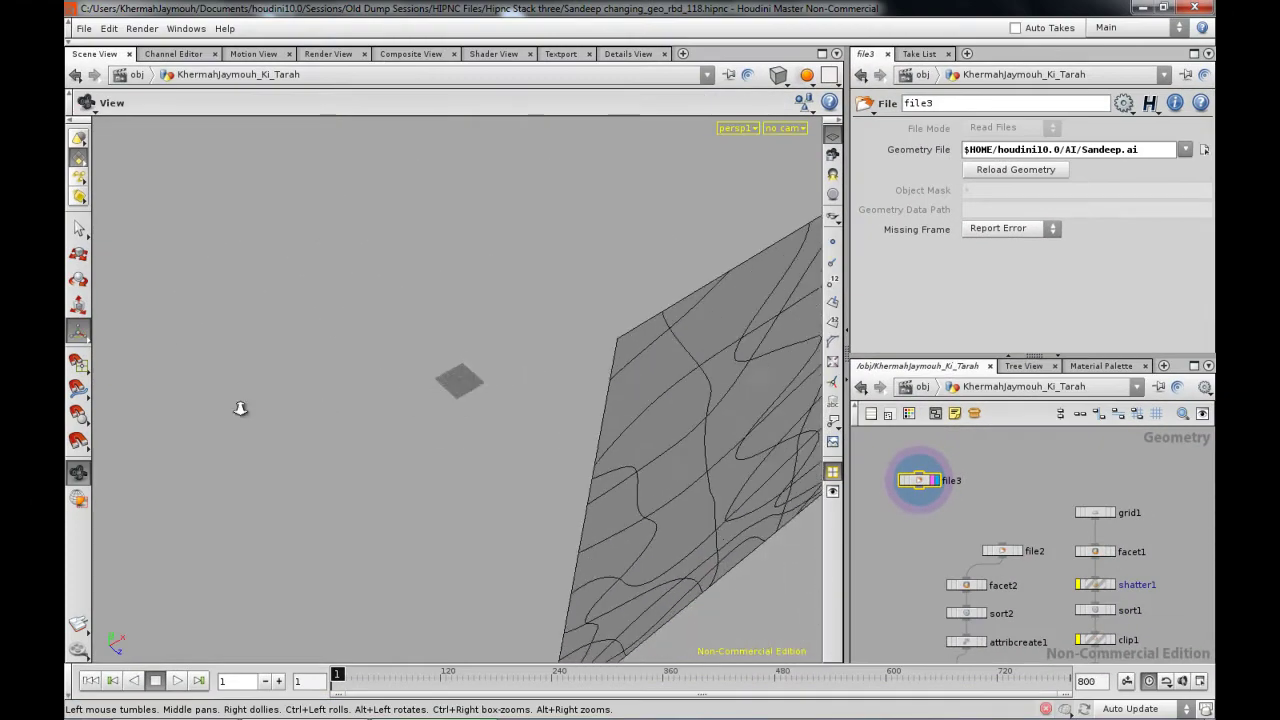
pyautogui.moveTo(441, 416); pyautogui.dragTo(620, 425)
pyautogui.press('t')
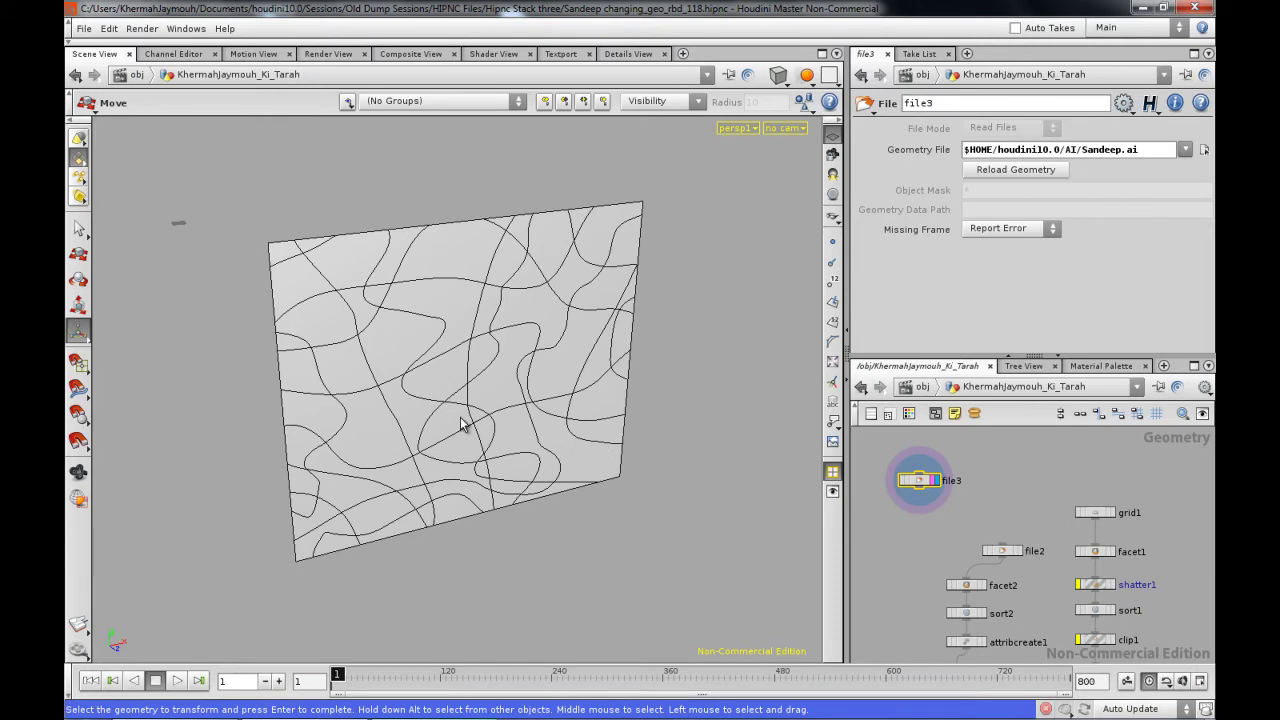
pyautogui.press('Escape')
pyautogui.moveTo(391, 431); pyautogui.dragTo(432, 452)
pyautogui.press('t')
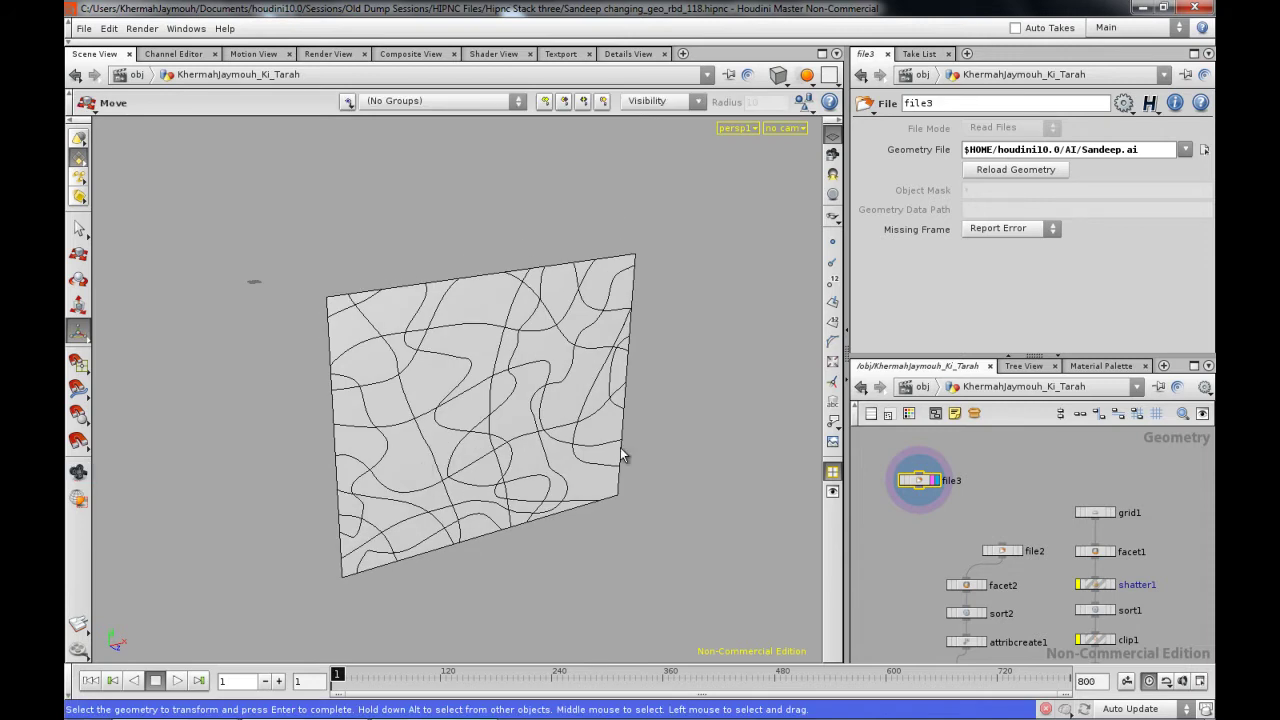
pyautogui.moveTo(621, 456); pyautogui.dragTo(563, 431)
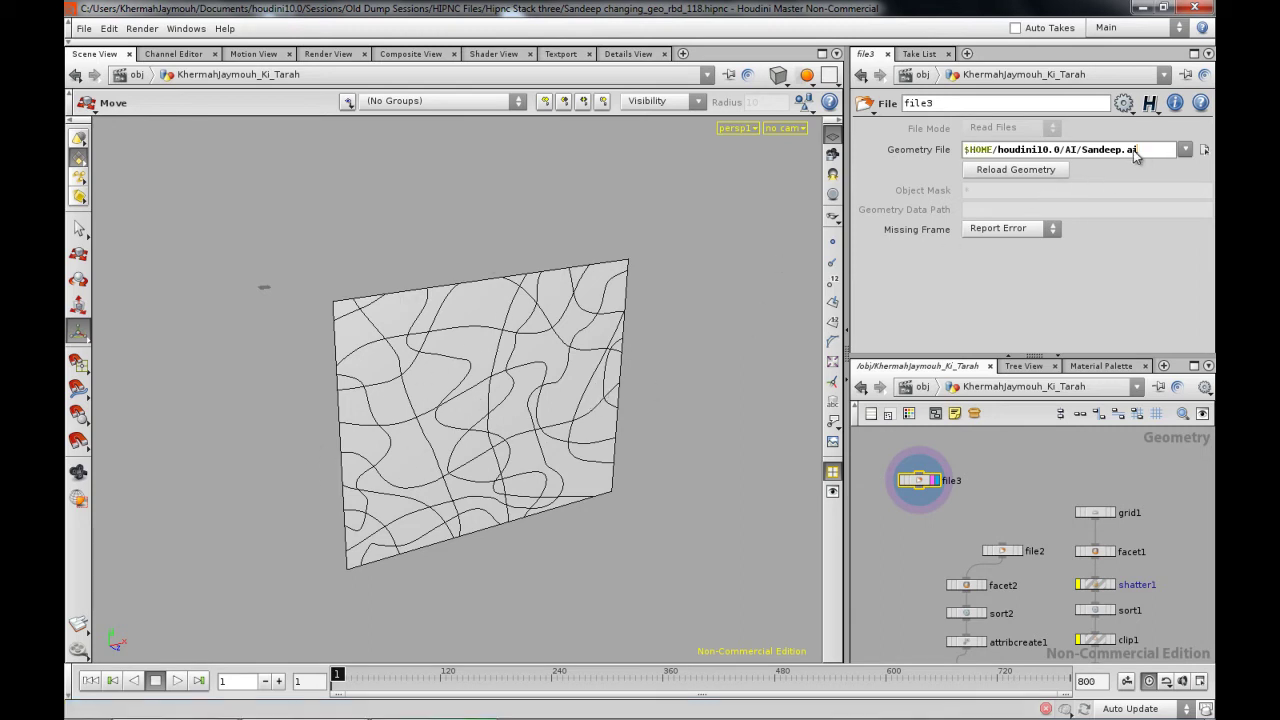
pyautogui.moveTo(492, 462)
pyautogui.keyDown('alt'); pyautogui.mouseDown()
pyautogui.moveTo(478, 463)
pyautogui.moveTo(500, 463)
pyautogui.mouseUp(); pyautogui.keyUp('alt')
# Chain two Transform nodes below file3, with the second rotating the artwork 90° about X and translating it by -6.96455, 0, 5.47128.
pyautogui.scroll(3, 940, 515)
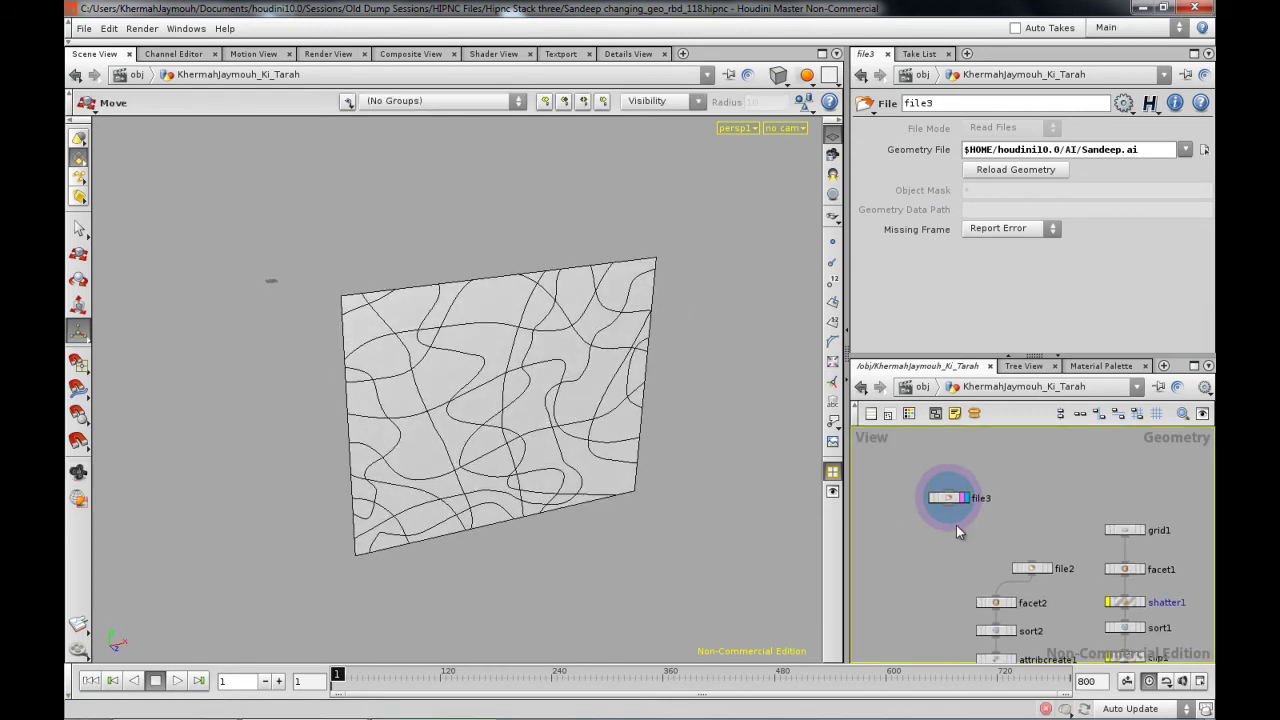
pyautogui.rightClick(943, 496)
pyautogui.write('tr')
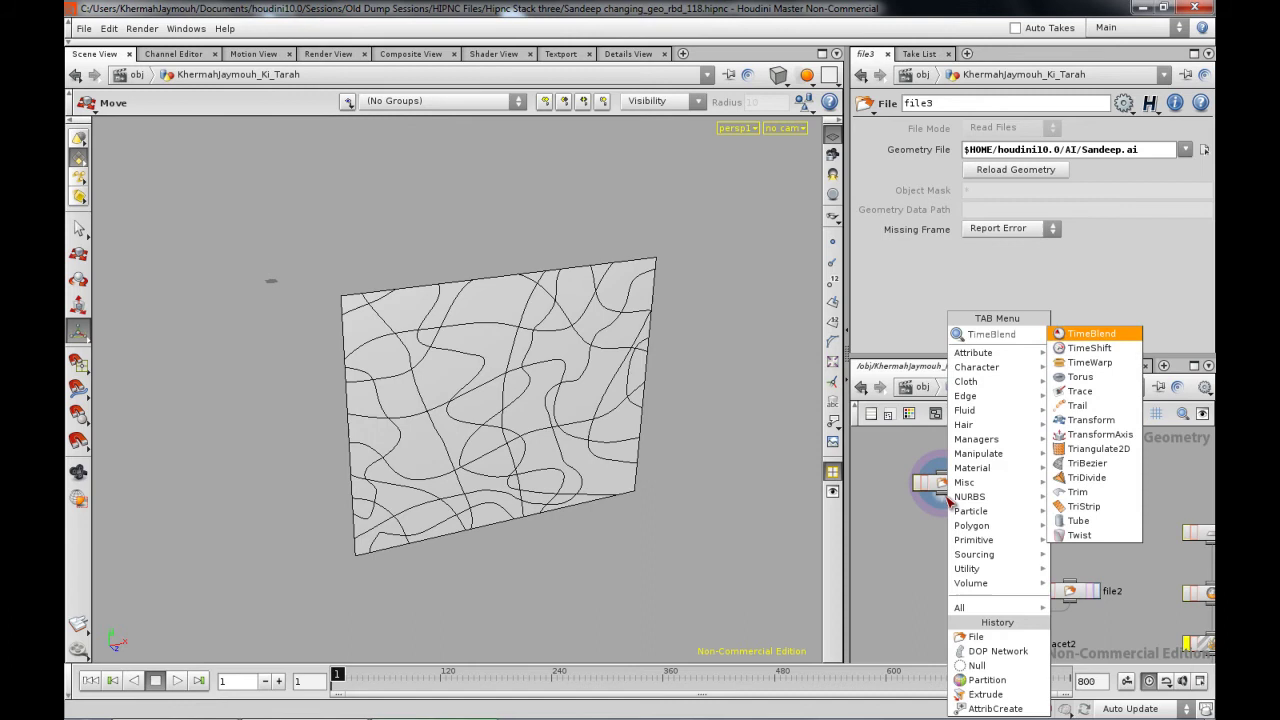
pyautogui.moveTo(345, 634); pyautogui.dragTo(350, 645)
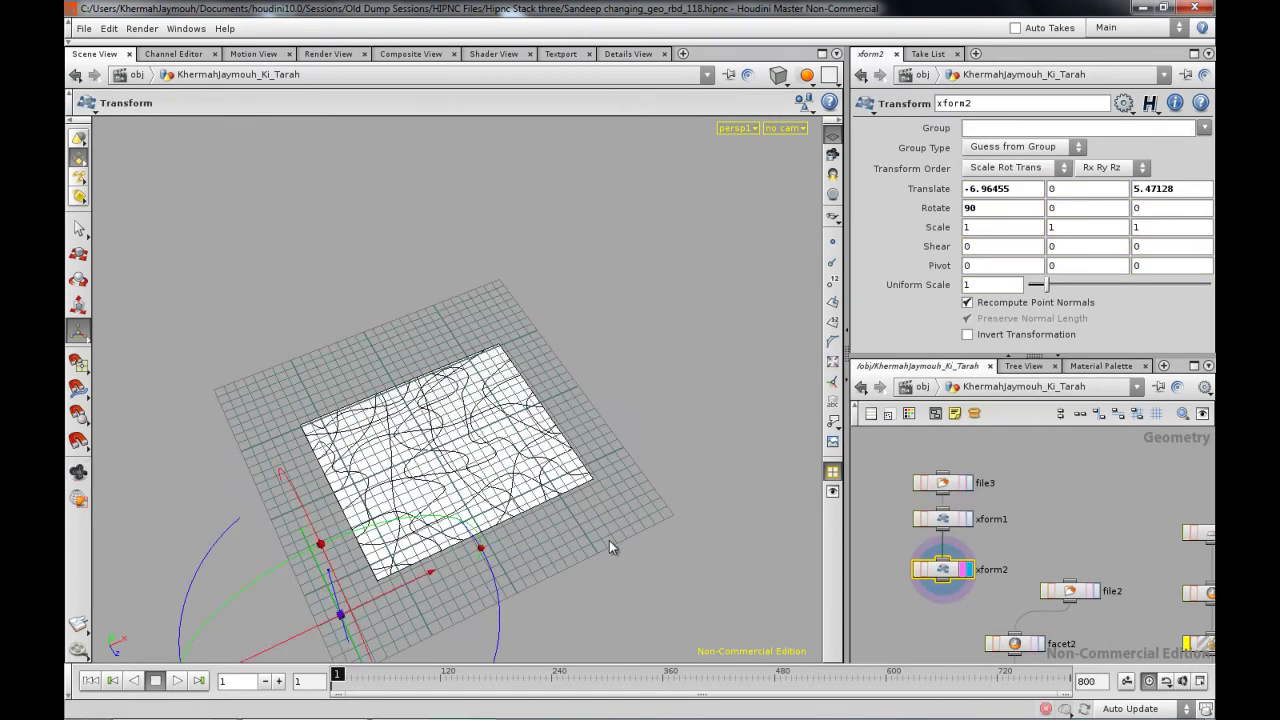
pyautogui.press('Escape')
pyautogui.moveTo(667, 506); pyautogui.dragTo(515, 468)
pyautogui.moveTo(515, 468); pyautogui.dragTo(607, 405, button='middle')
pyautogui.moveTo(607, 405); pyautogui.dragTo(715, 418, button='right')
pyautogui.press('Return')
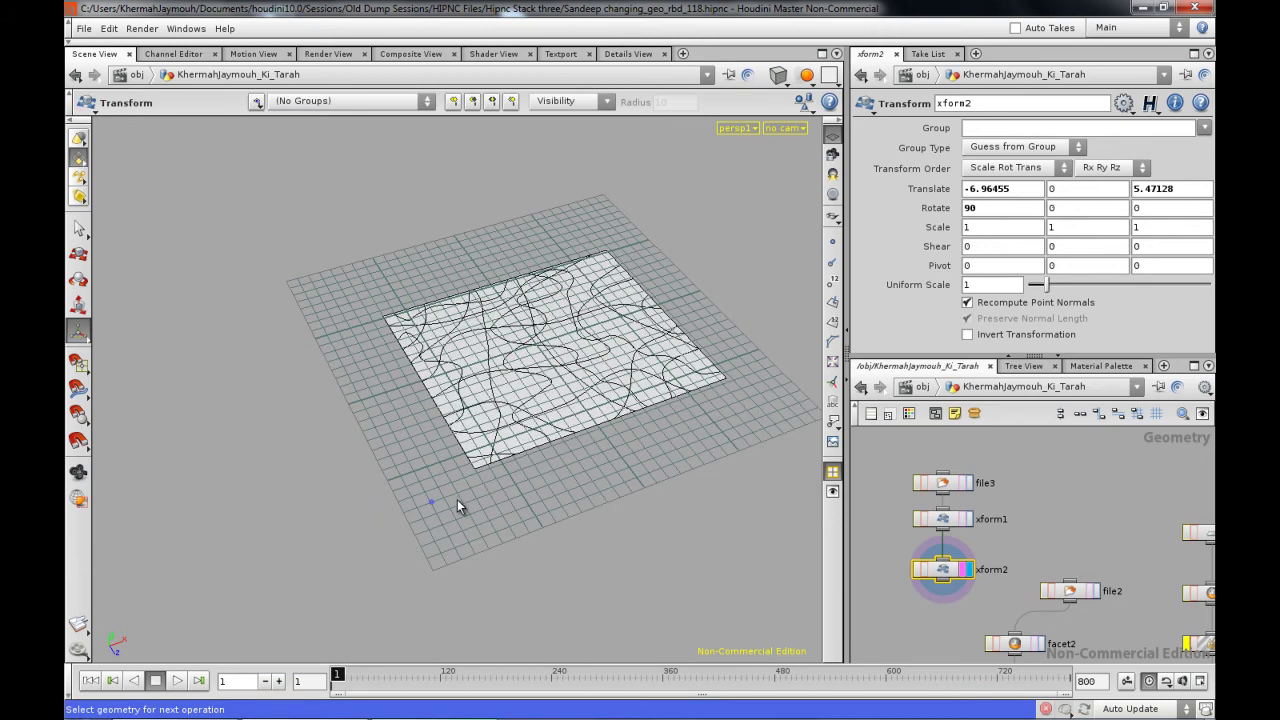
# Hide the viewport's reference grid and inspect the flat curve pattern without it.
pyautogui.press('Escape')
pyautogui.moveTo(552, 490); pyautogui.dragTo(845, 268)
pyautogui.click(833, 136)
pyautogui.press('space')
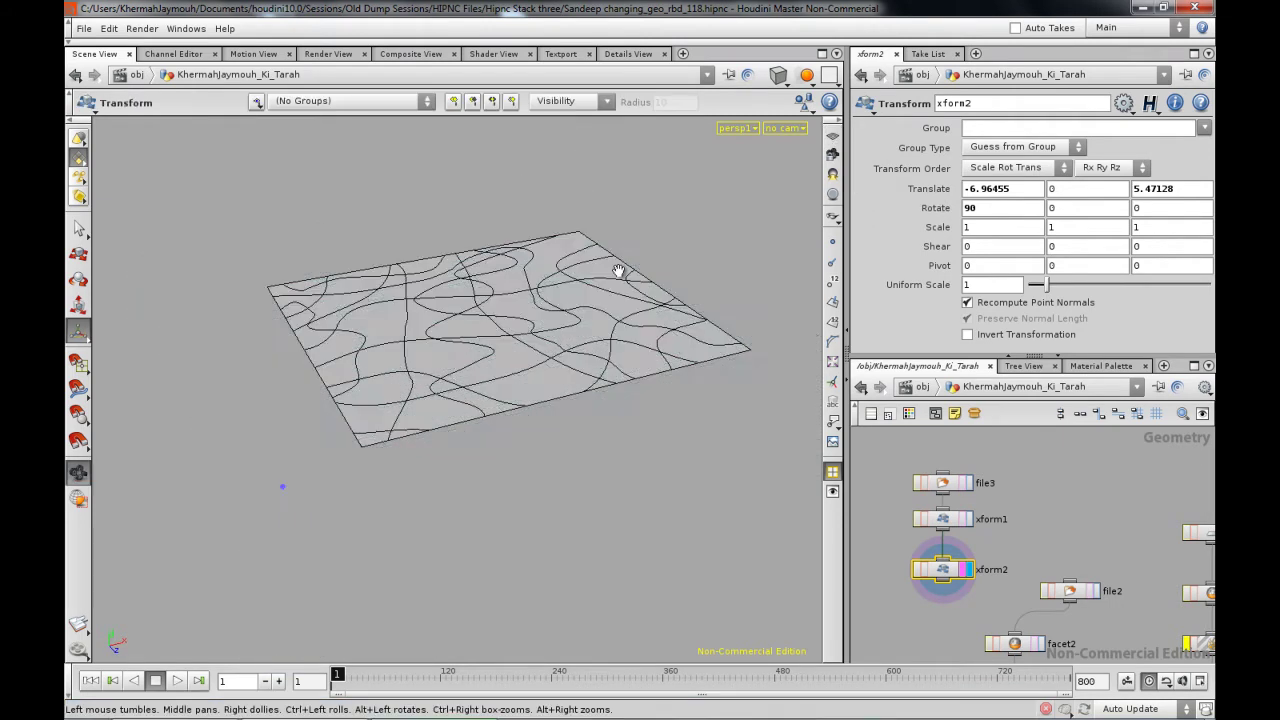
pyautogui.moveTo(617, 268)
pyautogui.mouseDown()
pyautogui.moveTo(600, 348)
pyautogui.moveTo(700, 246)
pyautogui.mouseUp()
pyautogui.click(833, 136)
pyautogui.press('space')
pyautogui.moveTo(662, 338); pyautogui.dragTo(572, 368, button='right')
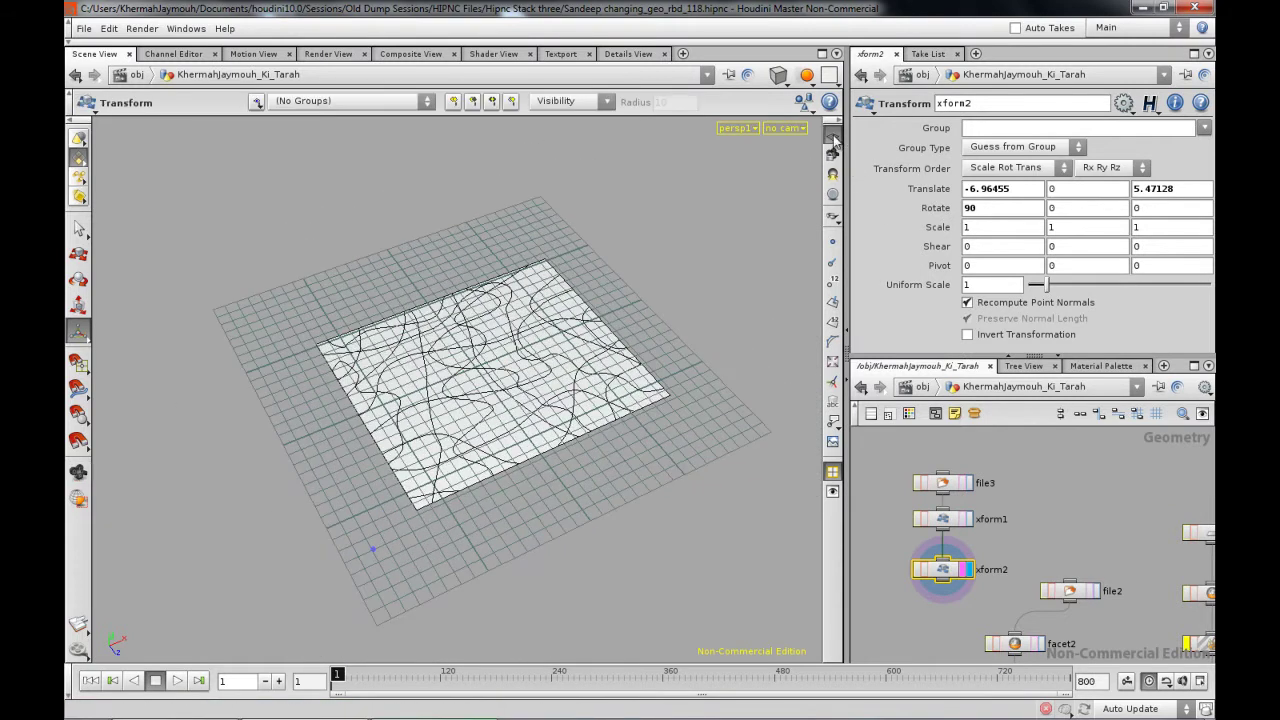
pyautogui.click(834, 138)
pyautogui.moveTo(523, 423); pyautogui.dragTo(554, 540)
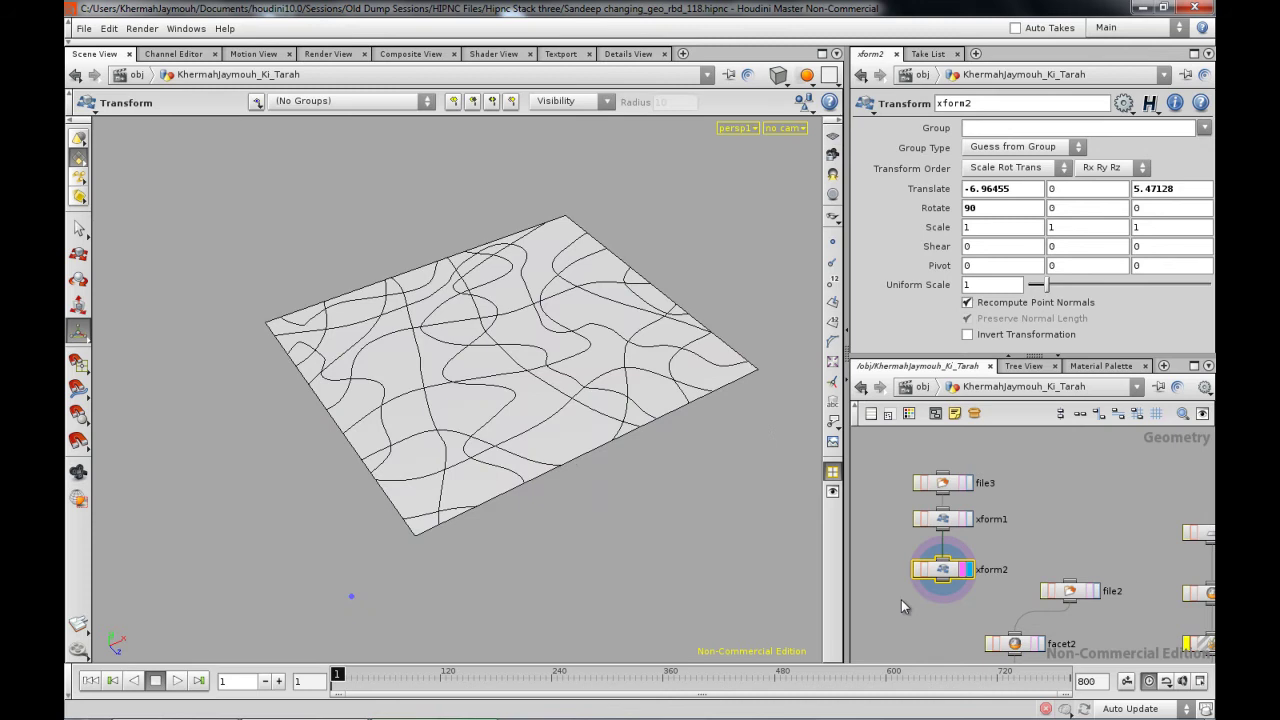
# Review the file3, xform1 and xform2 chain beside the fracture network and view xform2's geometry information.
pyautogui.moveTo(901, 599); pyautogui.dragTo(932, 531, button='middle')
pyautogui.scroll(-3, 911, 554)
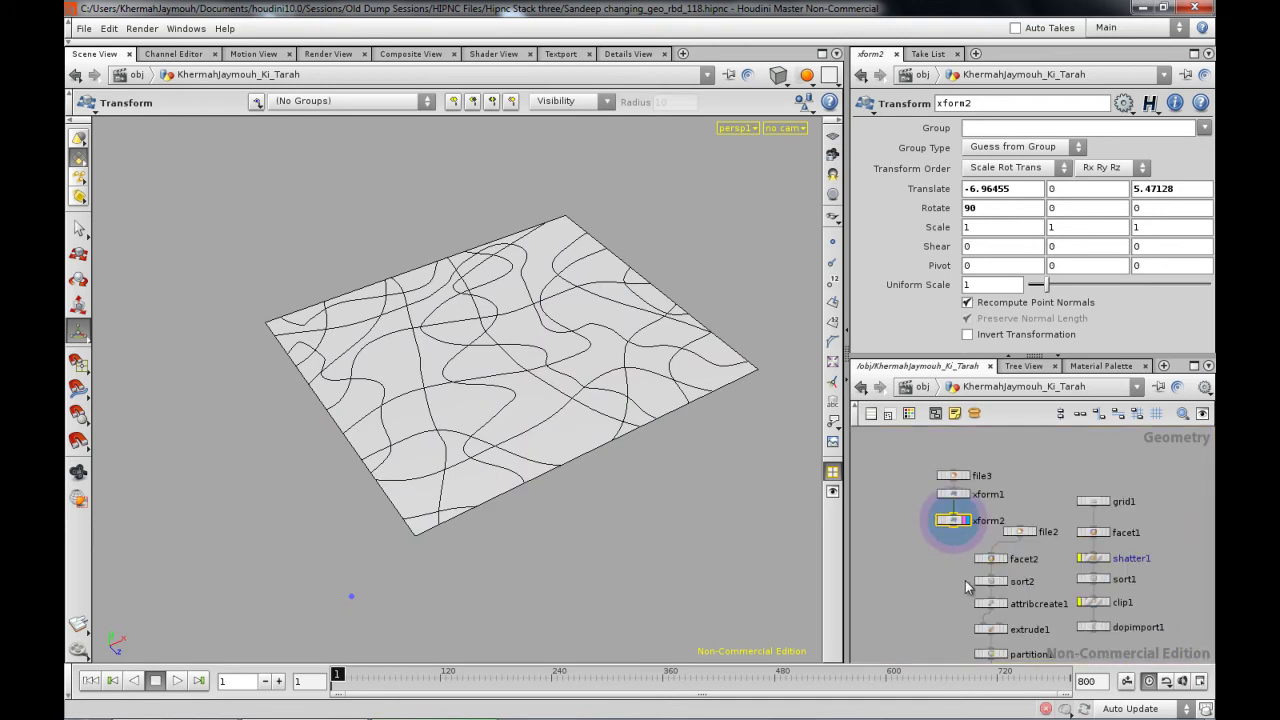
pyautogui.moveTo(920, 472); pyautogui.dragTo(925, 530)
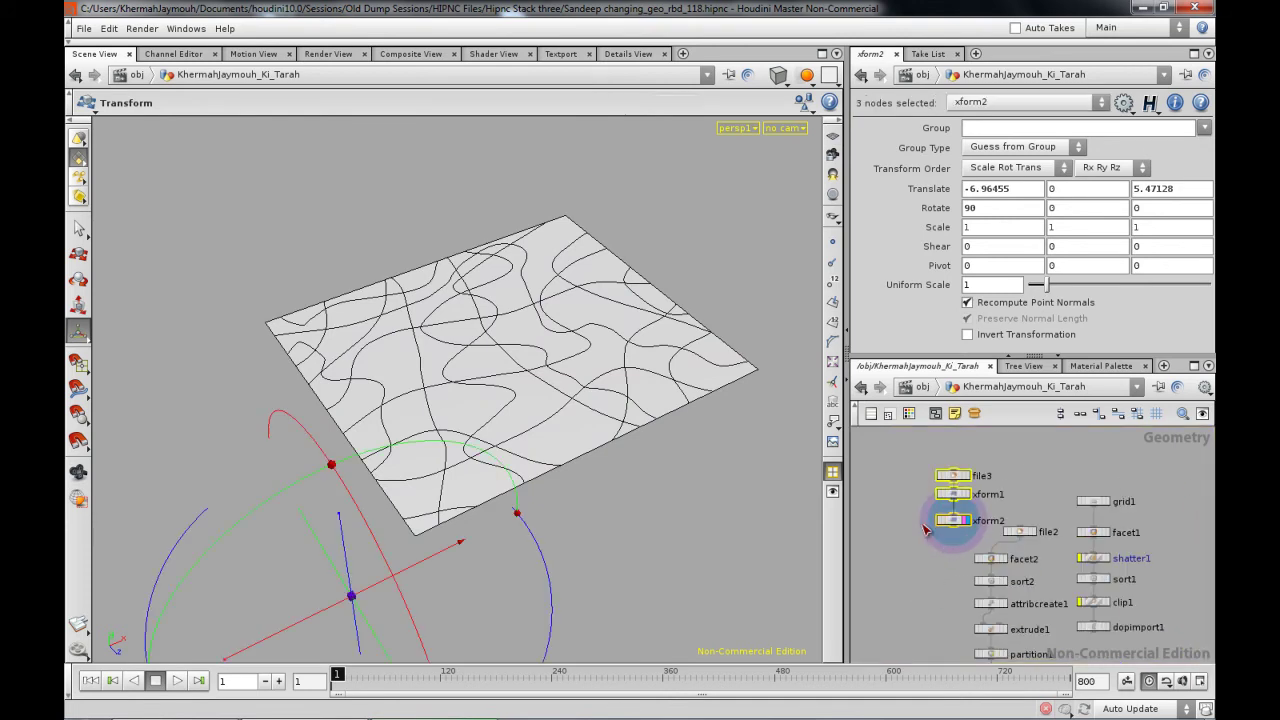
pyautogui.scroll(3, 975, 550)
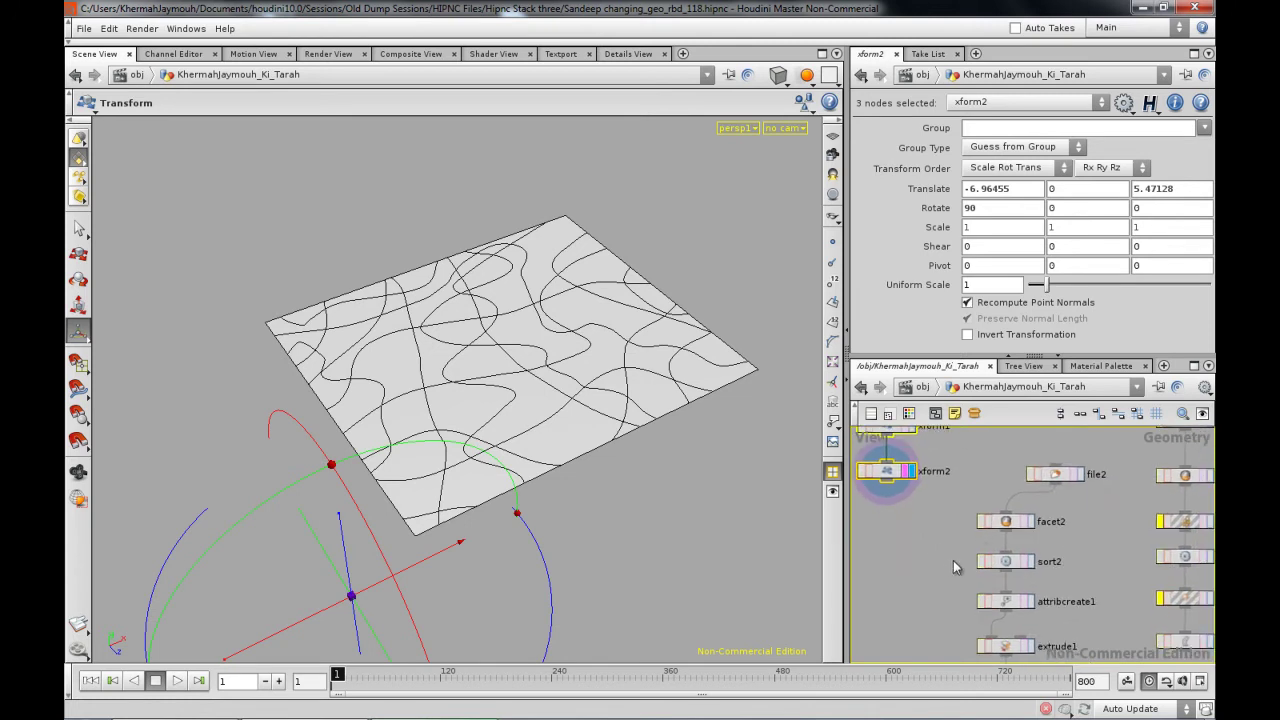
pyautogui.moveTo(966, 604); pyautogui.dragTo(977, 689, button='middle')
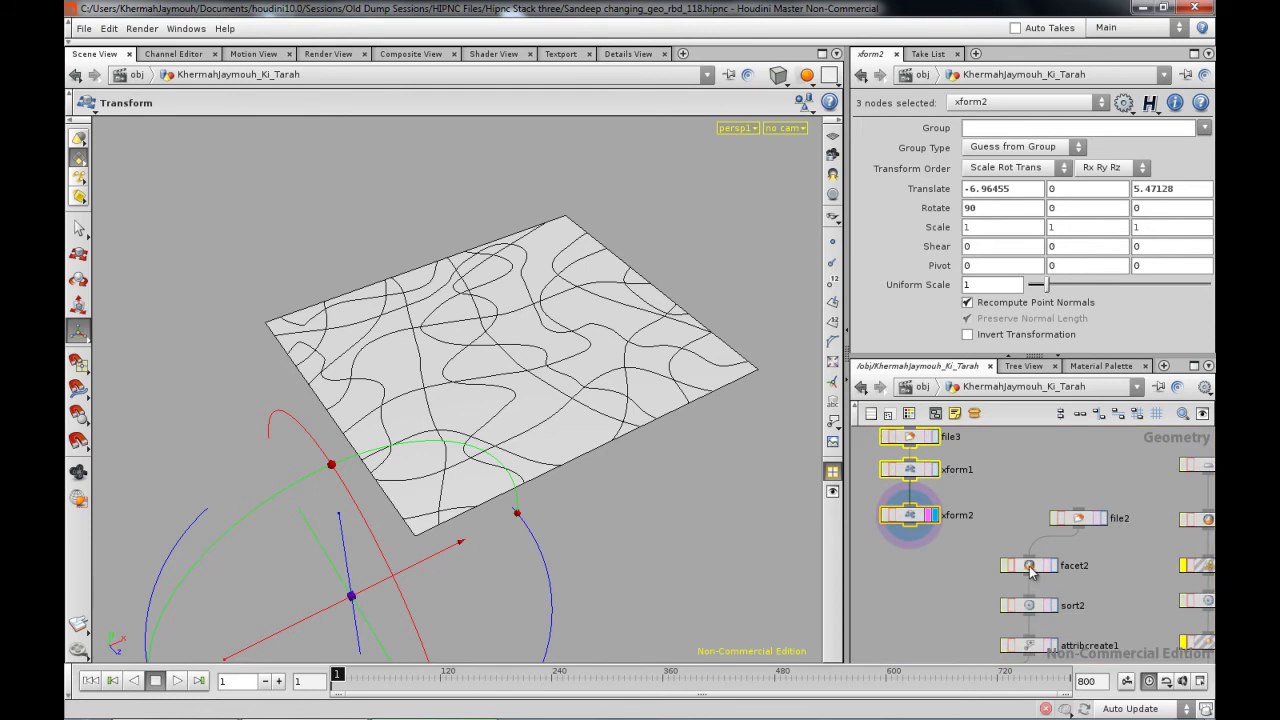
pyautogui.middleClick(911, 519)
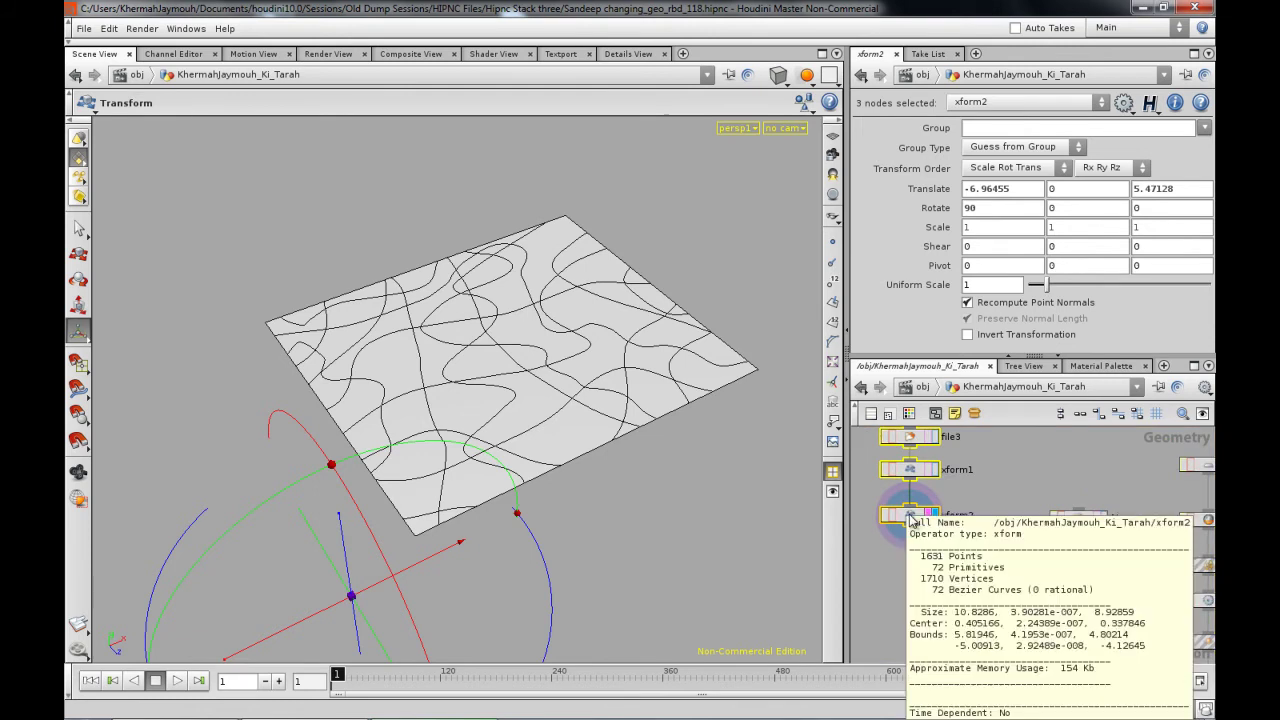
pyautogui.click(901, 581)
pyautogui.moveTo(937, 582); pyautogui.dragTo(940, 568, button='middle')
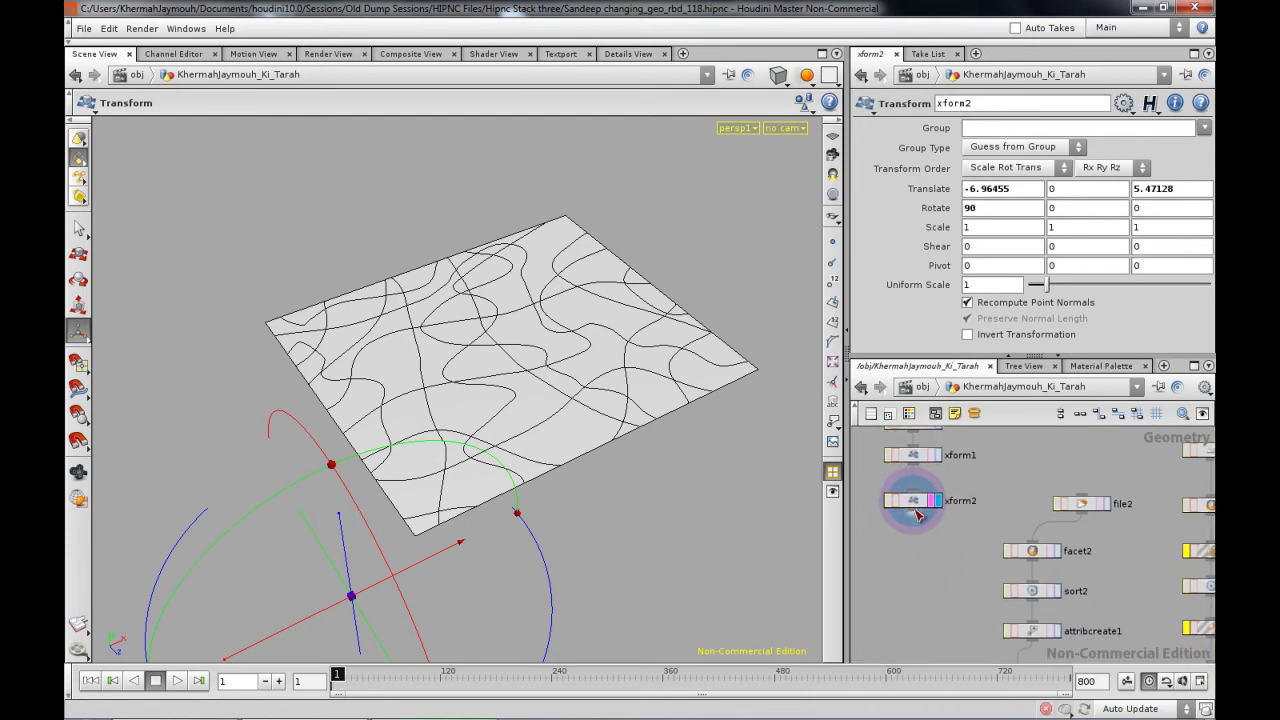
# Append a Convert node below xform2 with Polygon as the output type and check its geometry information.
pyautogui.press('Tab')
pyautogui.moveTo(966, 570)
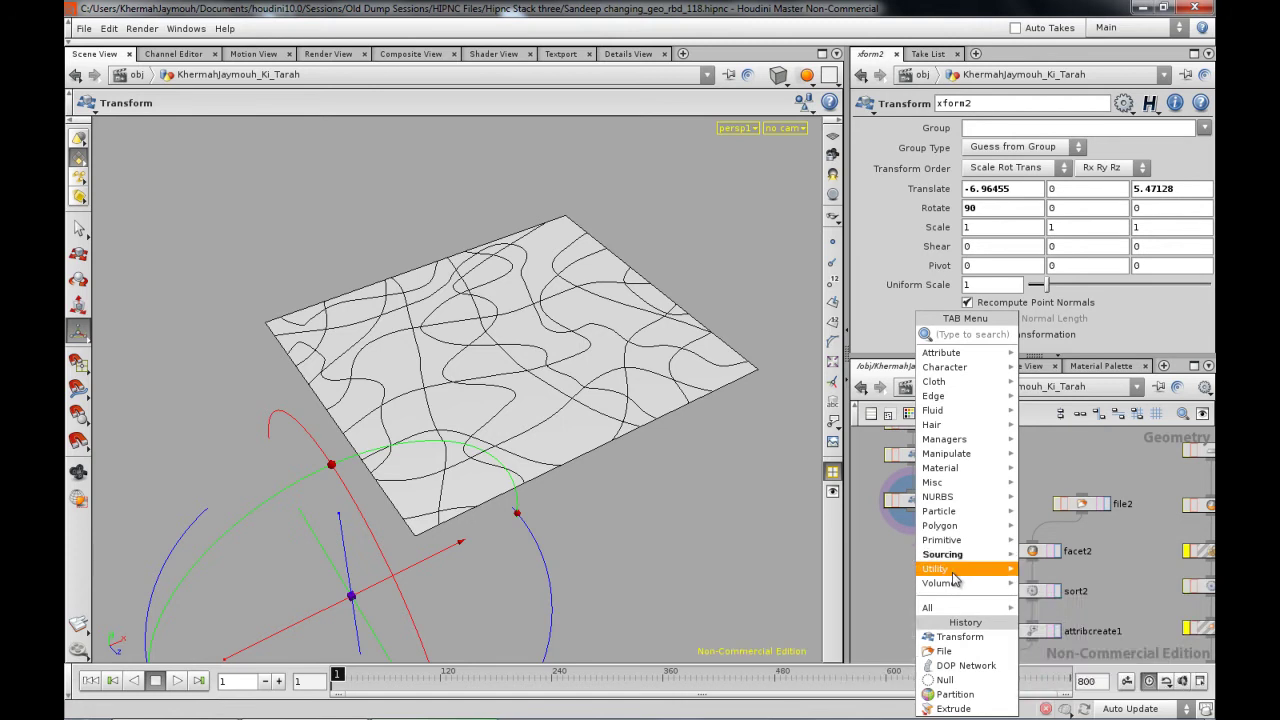
pyautogui.click(1104, 576)
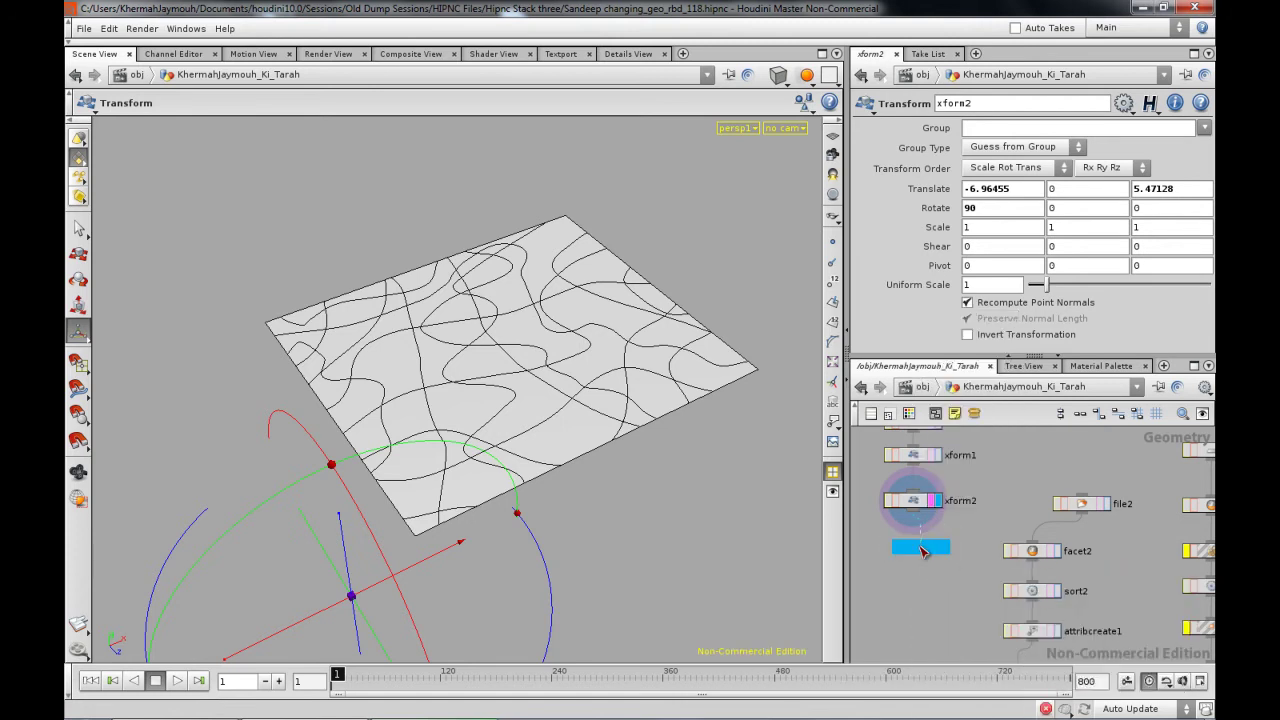
pyautogui.click(921, 551)
pyautogui.moveTo(925, 549); pyautogui.dragTo(917, 549)
pyautogui.click(897, 548)
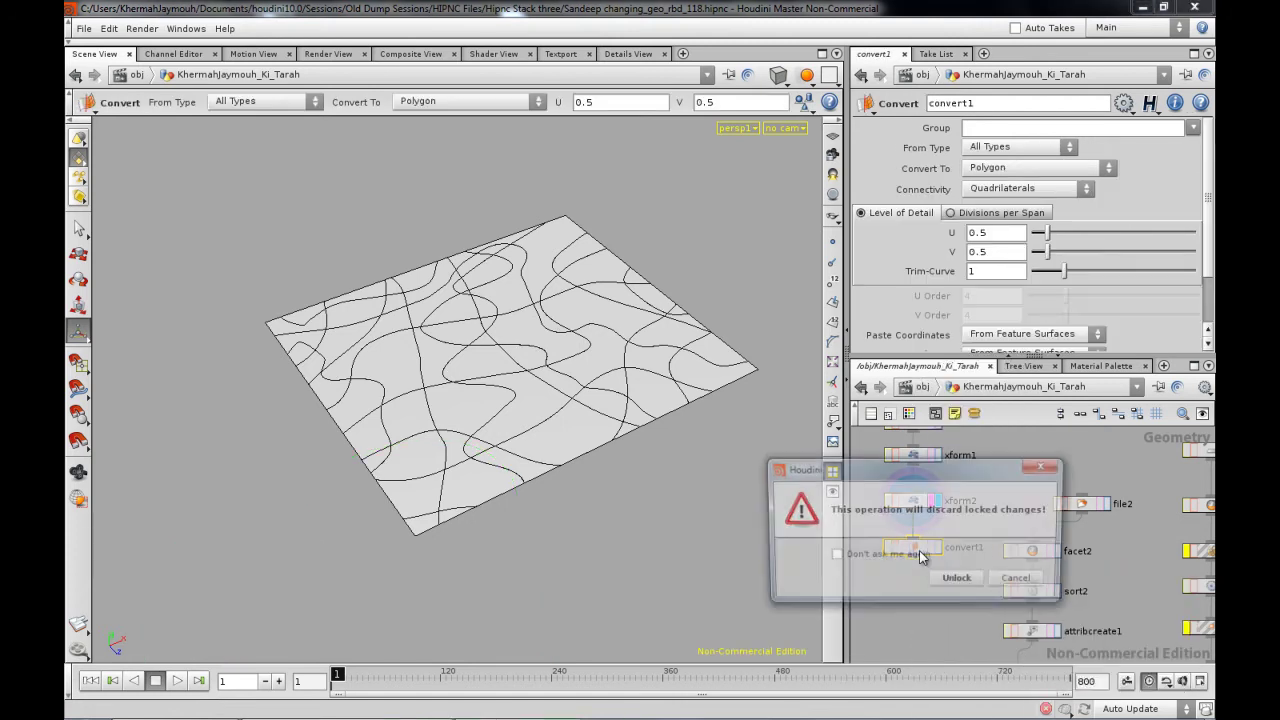
pyautogui.click(956, 579)
pyautogui.middleClick(922, 549)
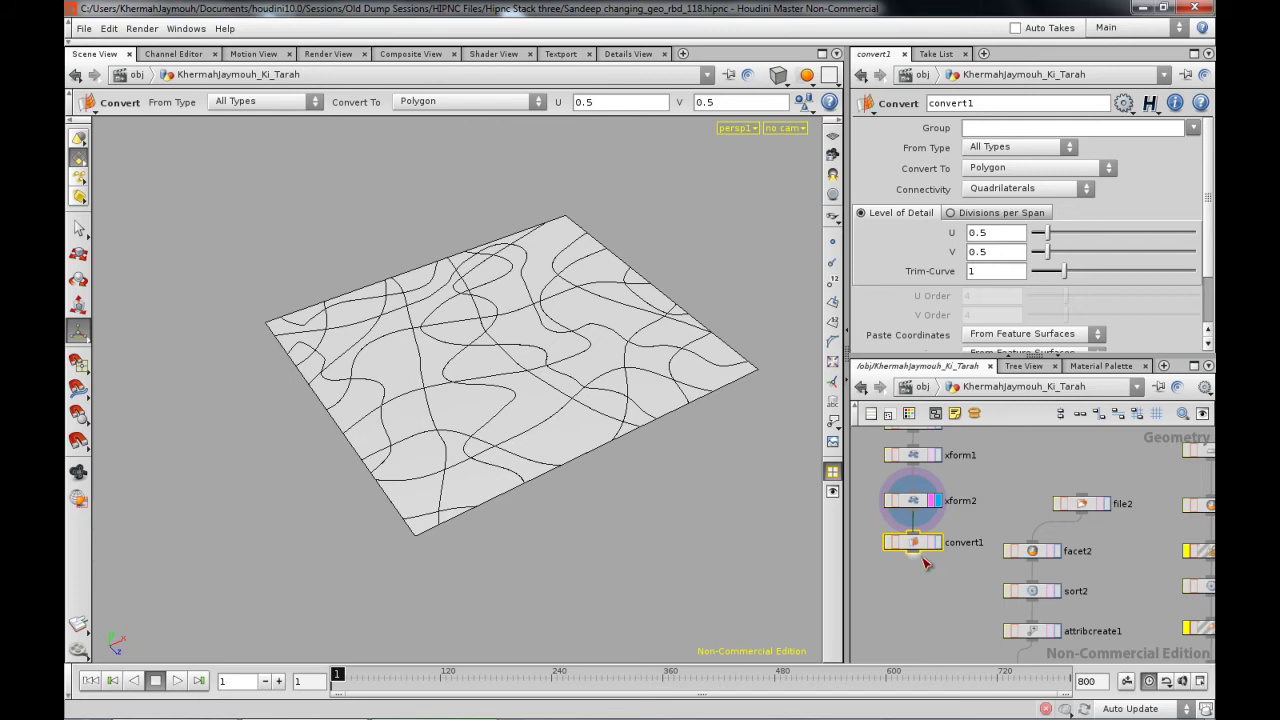
# Connect convert1's output to facet2 in place of file2 and display RBD_Tut_Gaya to inspect the extruded slab.
pyautogui.moveTo(913, 553); pyautogui.dragTo(1030, 551)
pyautogui.moveTo(957, 577); pyautogui.dragTo(947, 544, button='middle')
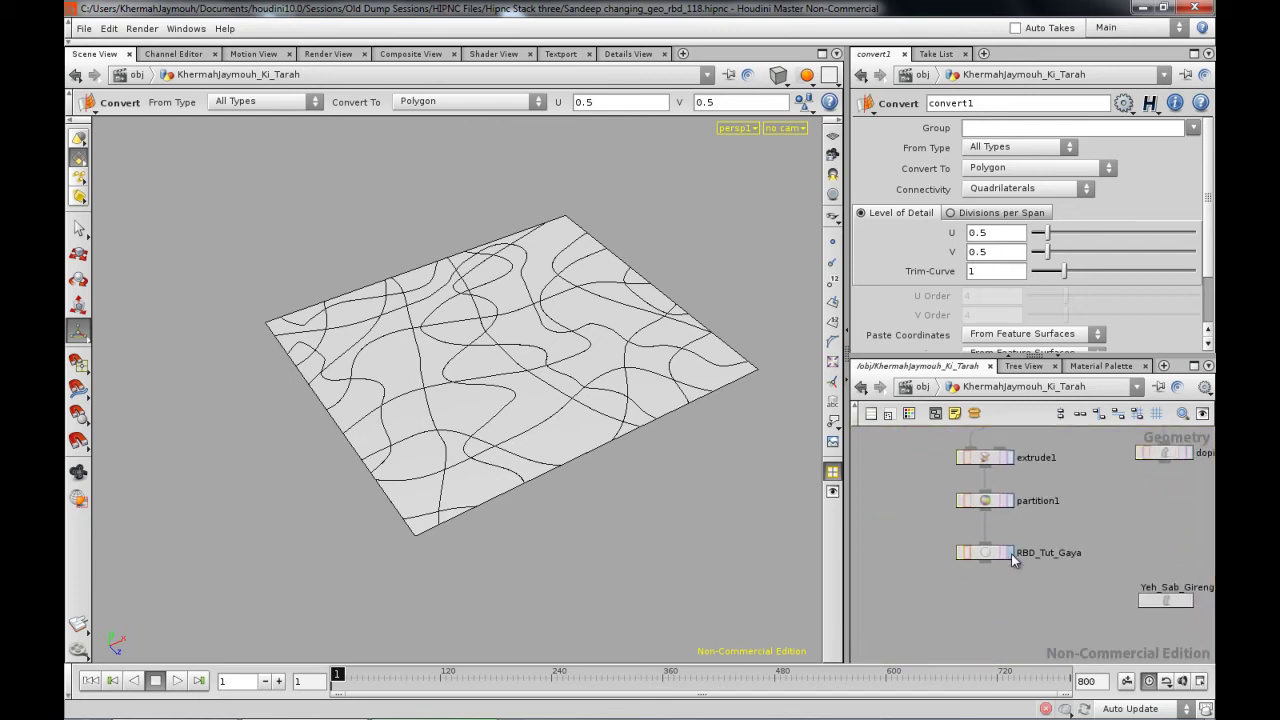
pyautogui.click(1009, 553)
pyautogui.click(988, 553)
pyautogui.moveTo(638, 510); pyautogui.dragTo(680, 484)
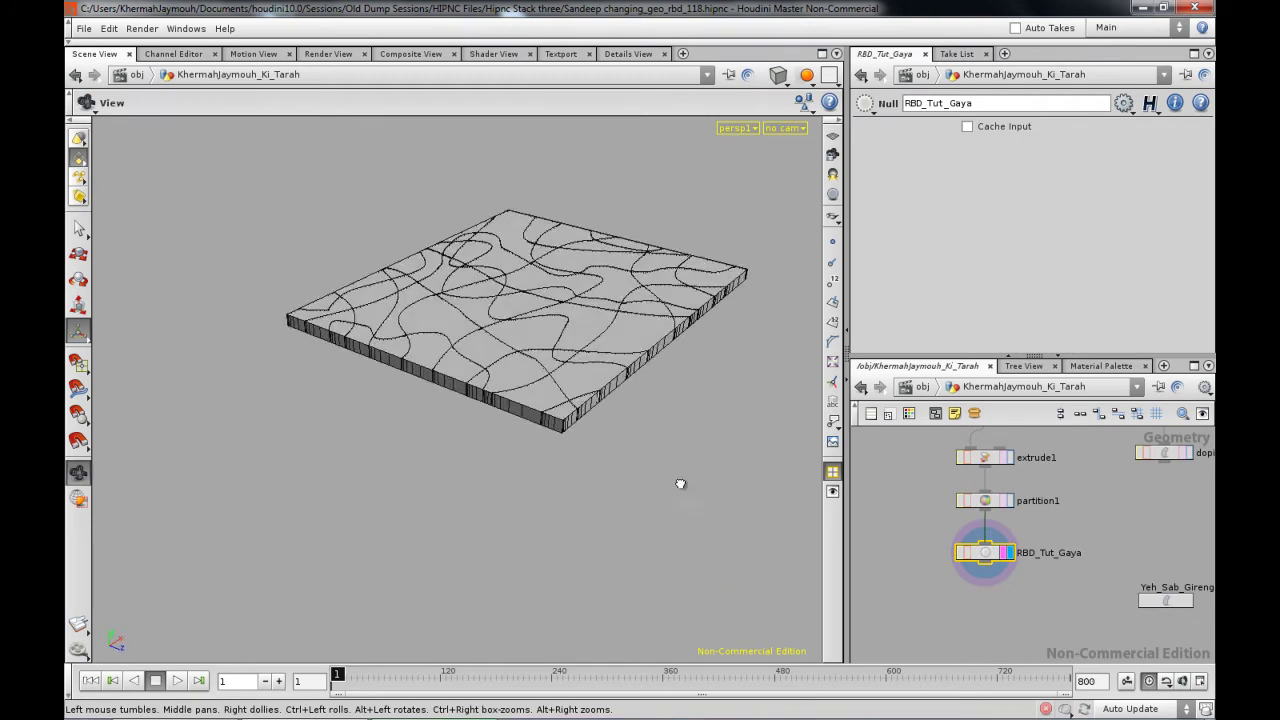
pyautogui.moveTo(680, 484); pyautogui.dragTo(612, 486, button='right')
pyautogui.moveTo(612, 486); pyautogui.dragTo(580, 546)
pyautogui.moveTo(981, 490); pyautogui.dragTo(973, 541, button='middle')
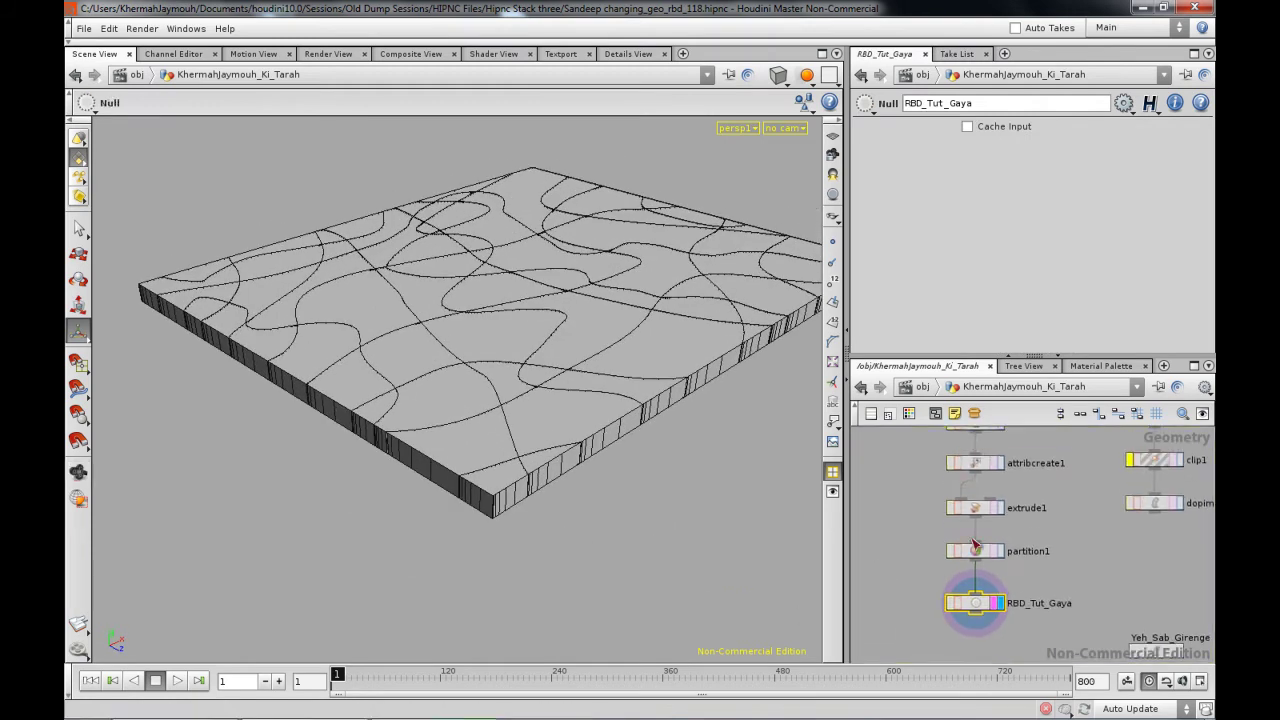
# Switch the viewport to wireframe shading and inspect the extruded walls of the curved pieces.
pyautogui.hotkey('shift', 'w')
pyautogui.moveTo(402, 348); pyautogui.dragTo(517, 334, button='right')
pyautogui.moveTo(517, 334)
pyautogui.mouseDown()
pyautogui.moveTo(563, 389)
pyautogui.moveTo(548, 387)
pyautogui.moveTo(623, 394)
pyautogui.moveTo(577, 434)
pyautogui.mouseUp()
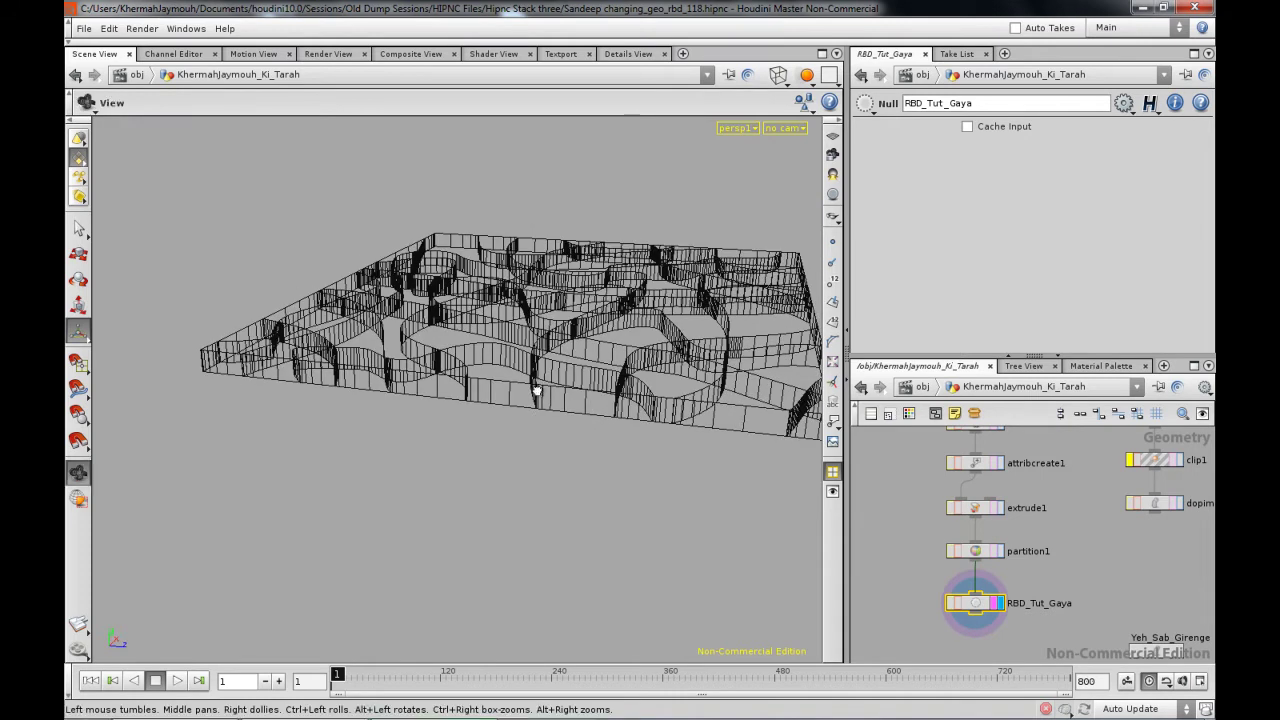
pyautogui.moveTo(534, 374); pyautogui.dragTo(531, 488)
pyautogui.press('Escape')
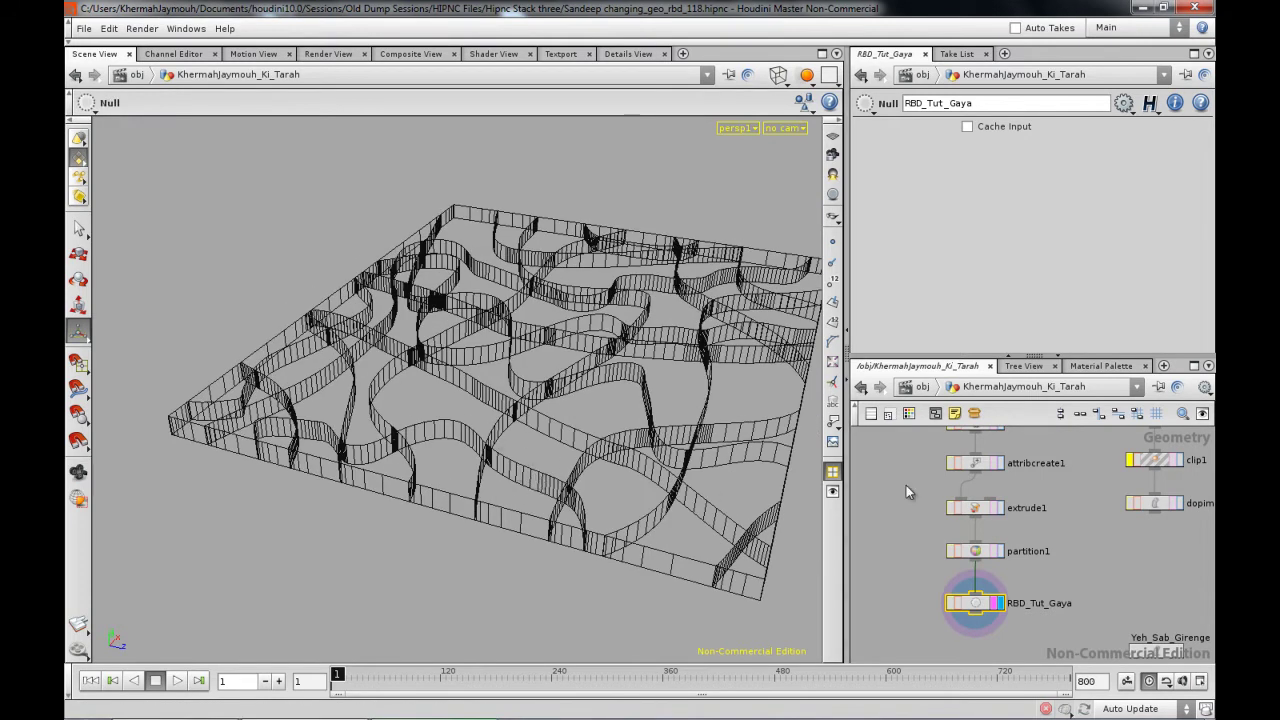
# Display the file2 node and examine the original fractured grid in wireframe for comparison.
pyautogui.moveTo(922, 517); pyautogui.dragTo(923, 546, button='middle')
pyautogui.moveTo(923, 546); pyautogui.dragTo(991, 503, button='right')
pyautogui.moveTo(991, 503); pyautogui.dragTo(1007, 572, button='middle')
pyautogui.scroll(3, 1007, 572)
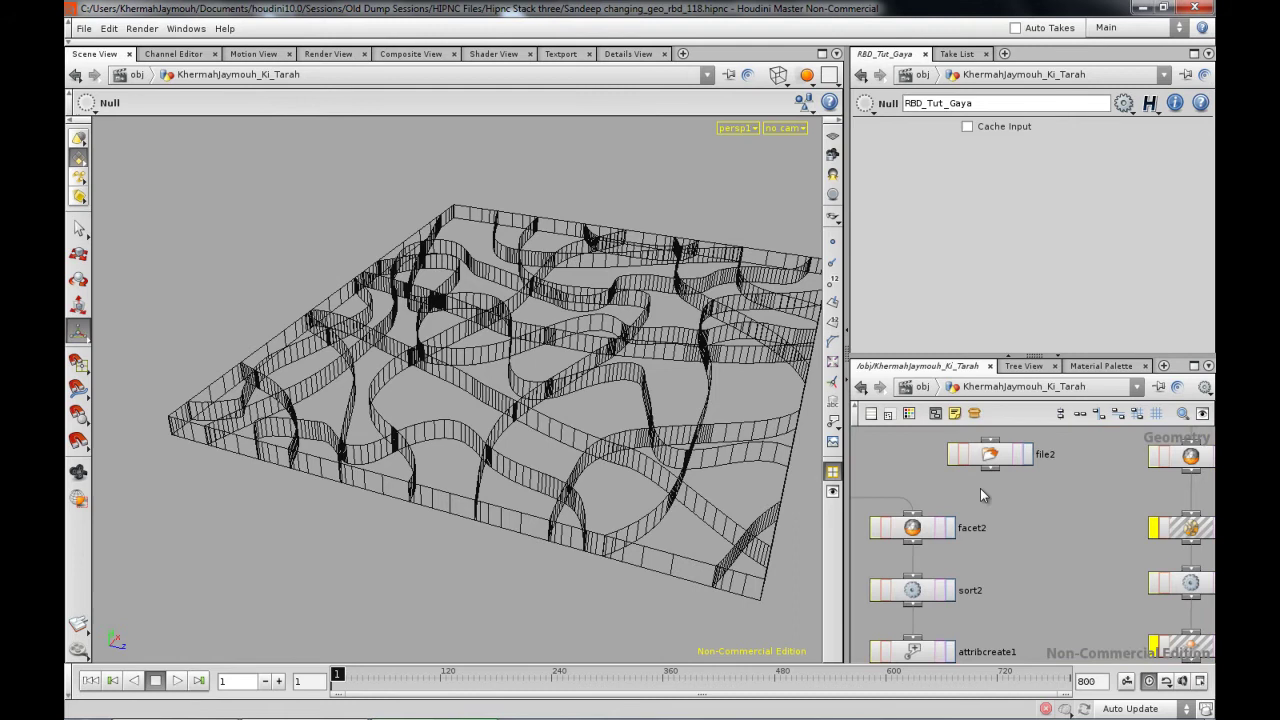
pyautogui.click(998, 458)
pyautogui.click(1022, 456)
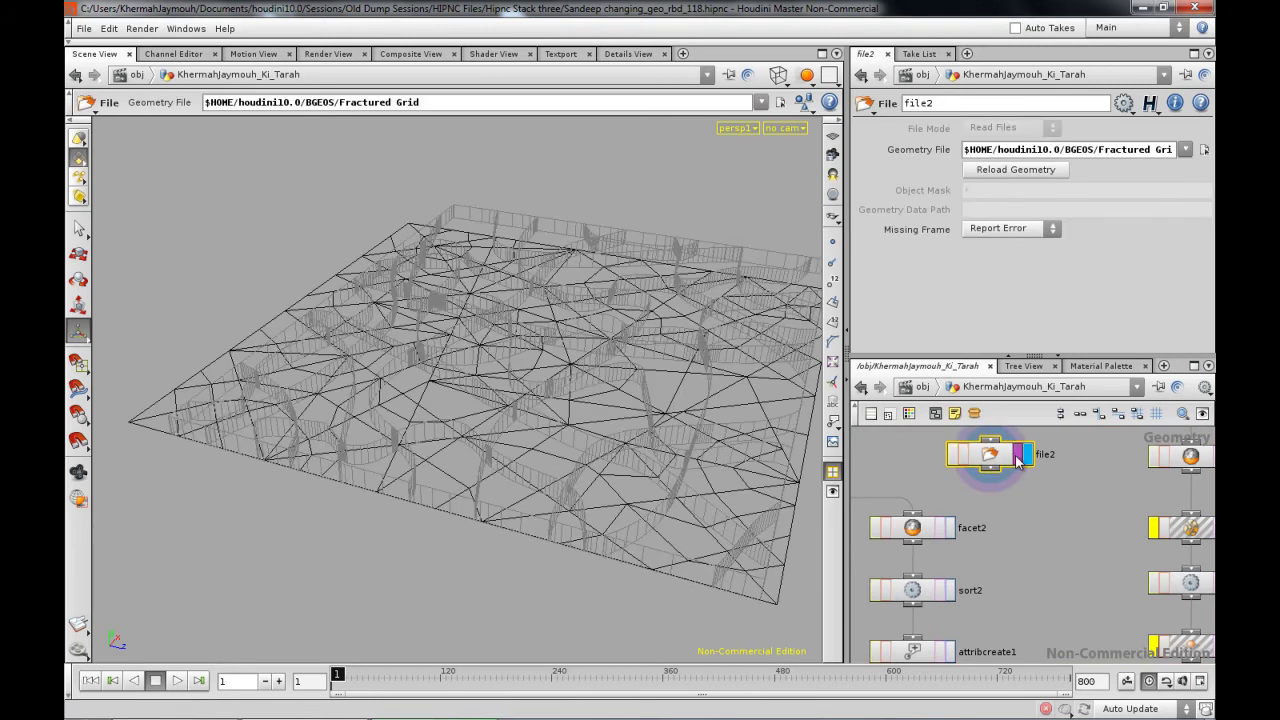
pyautogui.click(1017, 460)
pyautogui.scroll(-2, 649, 451)
pyautogui.moveTo(649, 451)
pyautogui.keyDown('alt'); pyautogui.mouseDown()
pyautogui.moveTo(623, 434)
pyautogui.moveTo(630, 443)
pyautogui.mouseUp(); pyautogui.keyUp('alt')
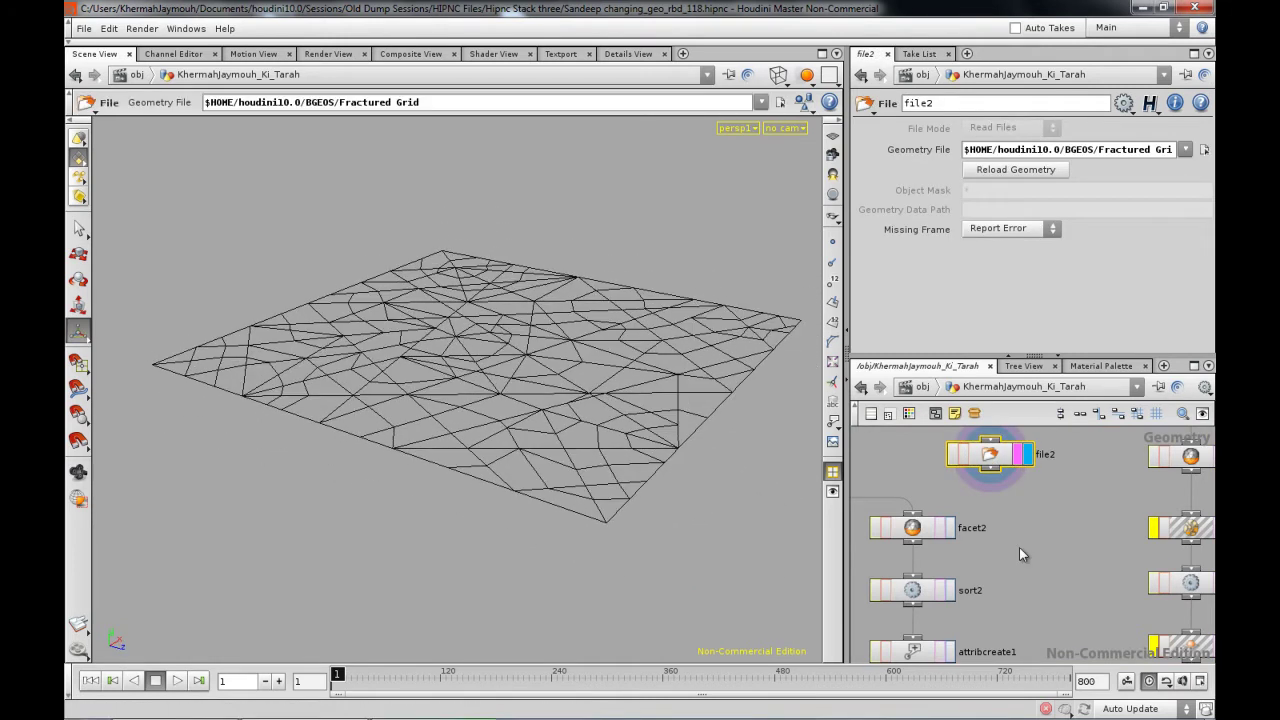
# Select file3 and review the node chain from the Illustrator import through convert1 down to RBD_Tut_Gaya.
pyautogui.scroll(-2, 1017, 547)
pyautogui.moveTo(944, 506); pyautogui.dragTo(953, 564, button='middle')
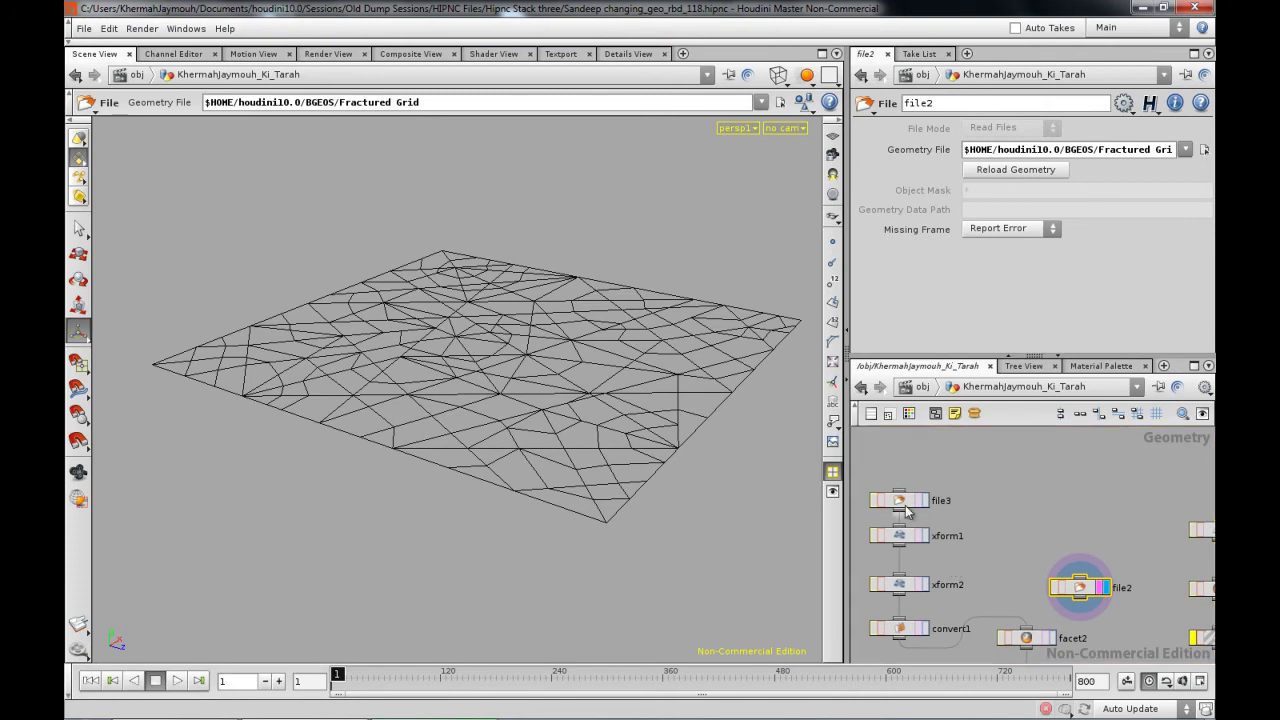
pyautogui.click(903, 505)
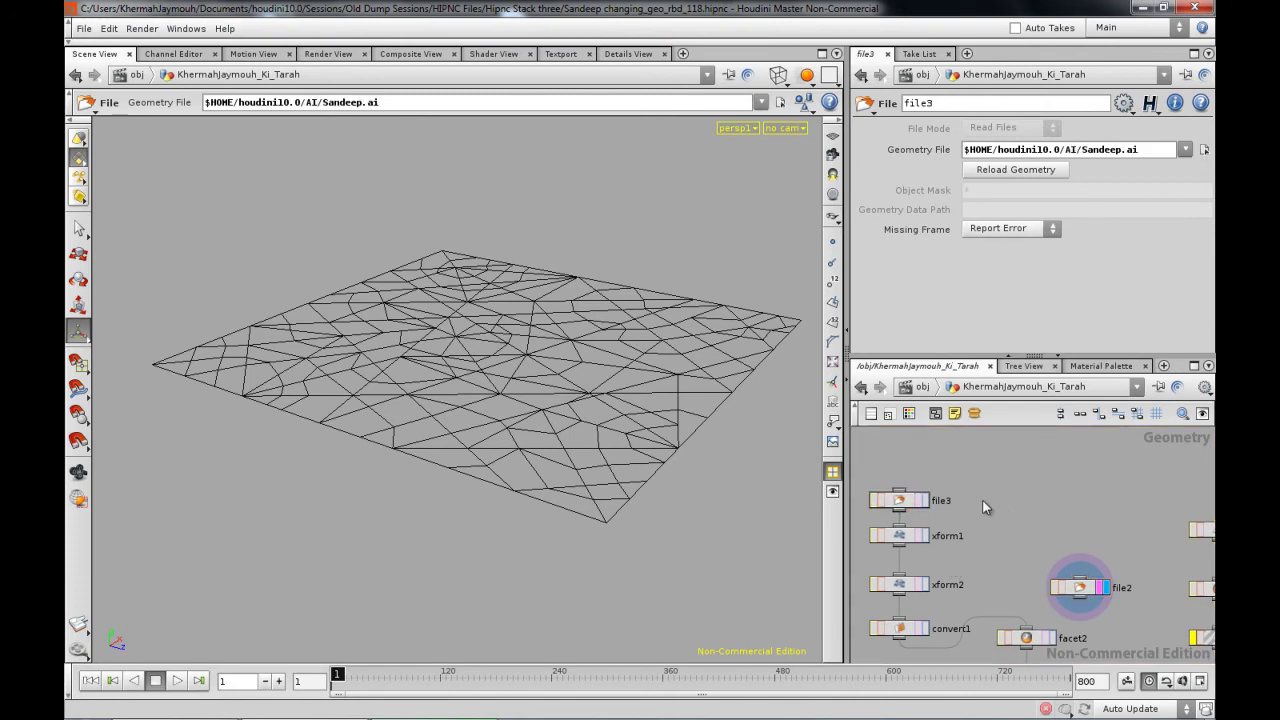
pyautogui.moveTo(992, 574); pyautogui.dragTo(972, 535, button='middle')
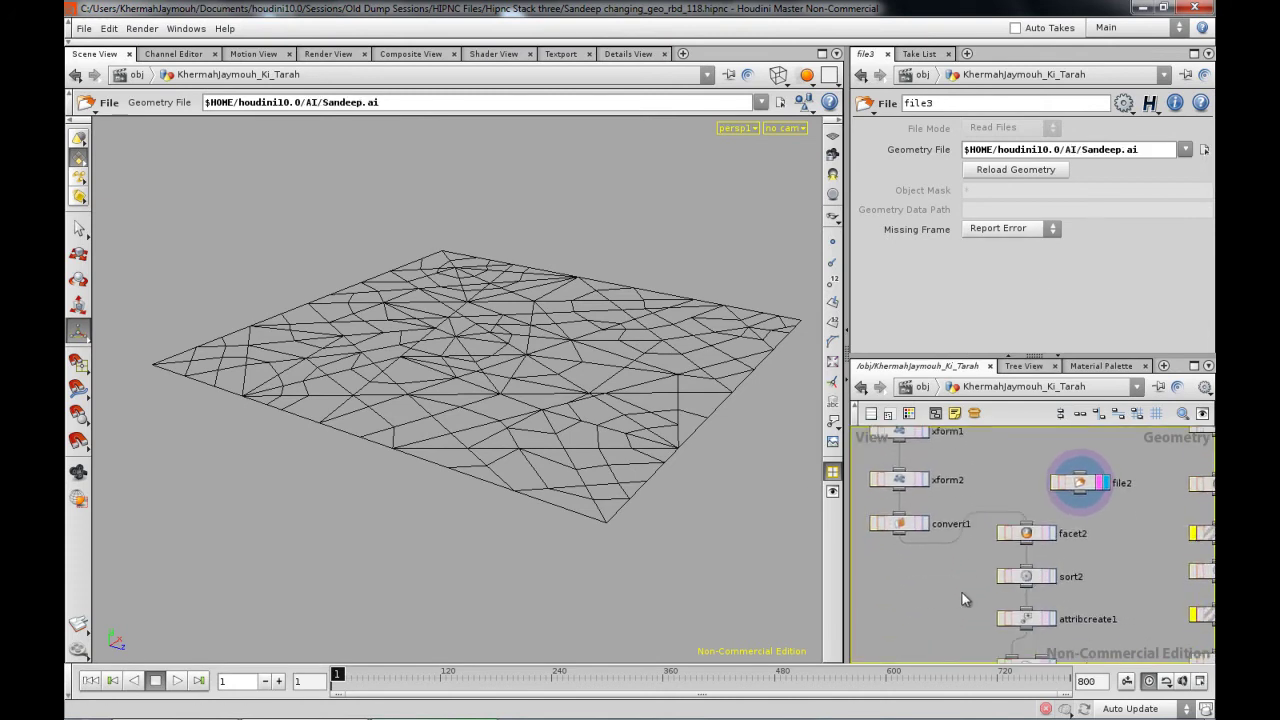
pyautogui.moveTo(926, 590); pyautogui.dragTo(906, 570, button='middle')
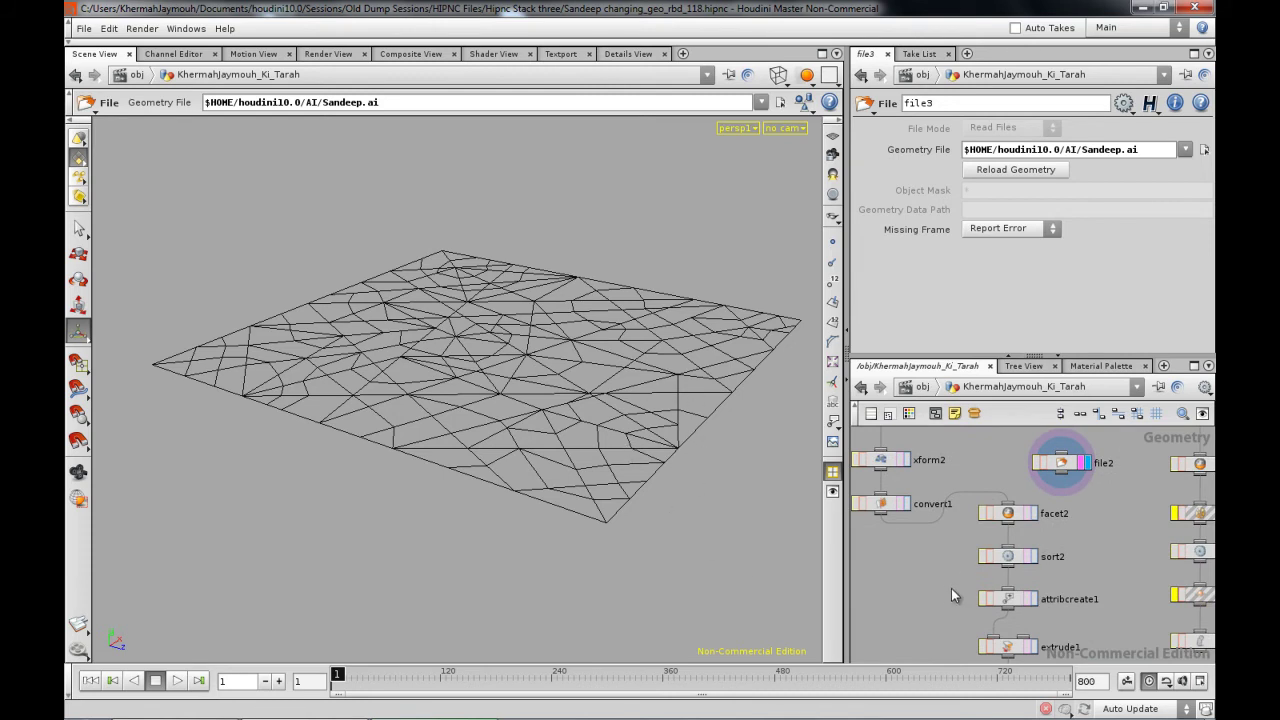
pyautogui.moveTo(951, 588); pyautogui.dragTo(914, 518, button='middle')
pyautogui.moveTo(916, 558); pyautogui.dragTo(902, 645, button='middle')
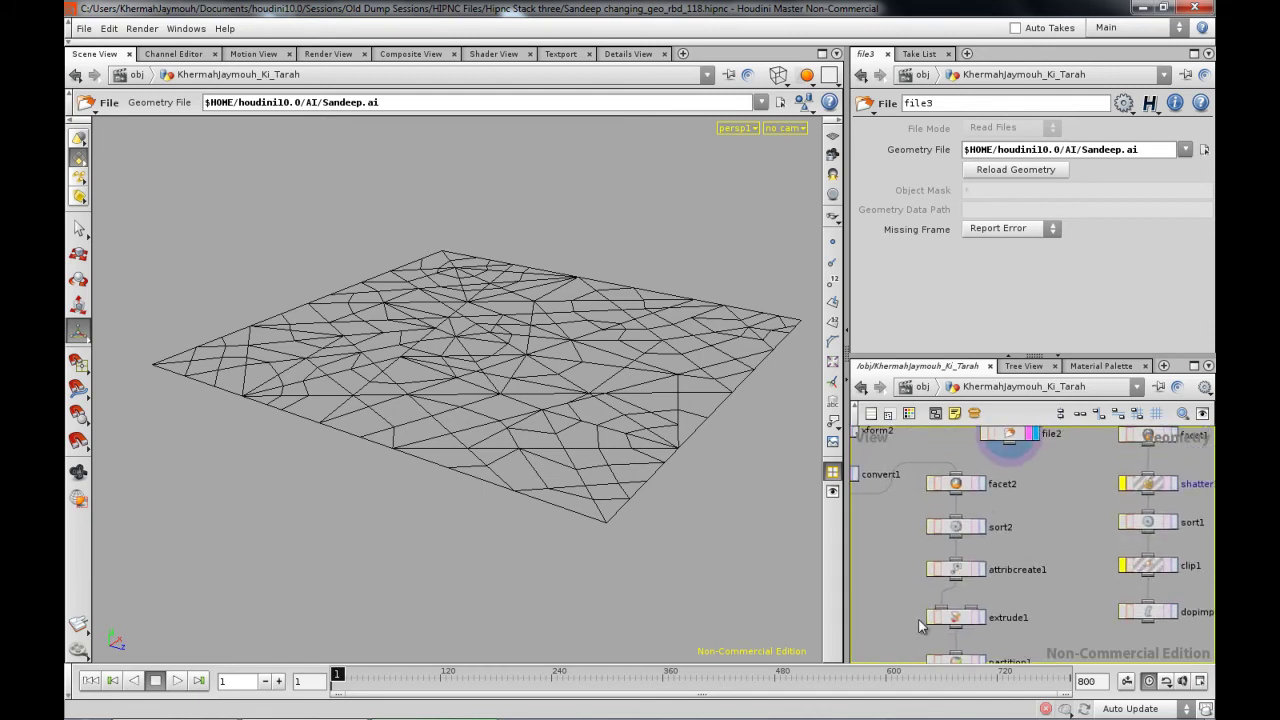
pyautogui.scroll(-2, 940, 535)
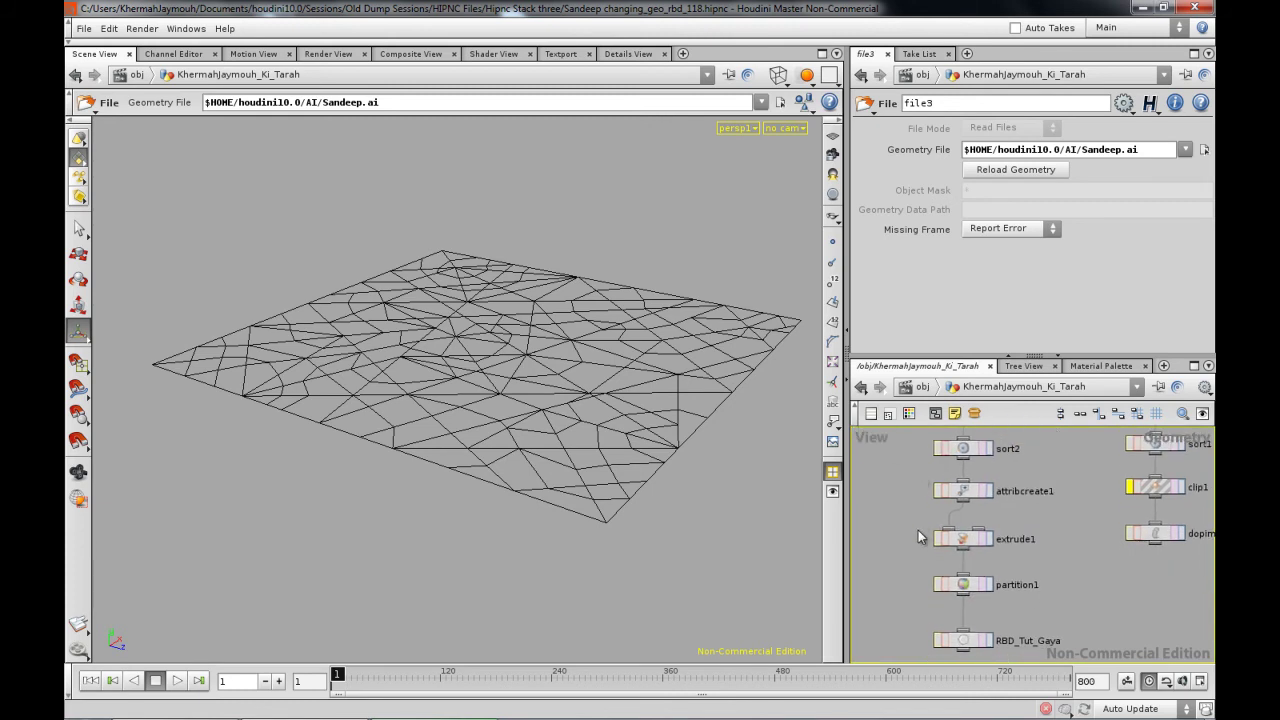
# Display extrude1 with file2 feeding facet2 and inspect the extruded fractured grid in wireframe.
pyautogui.click(981, 526)
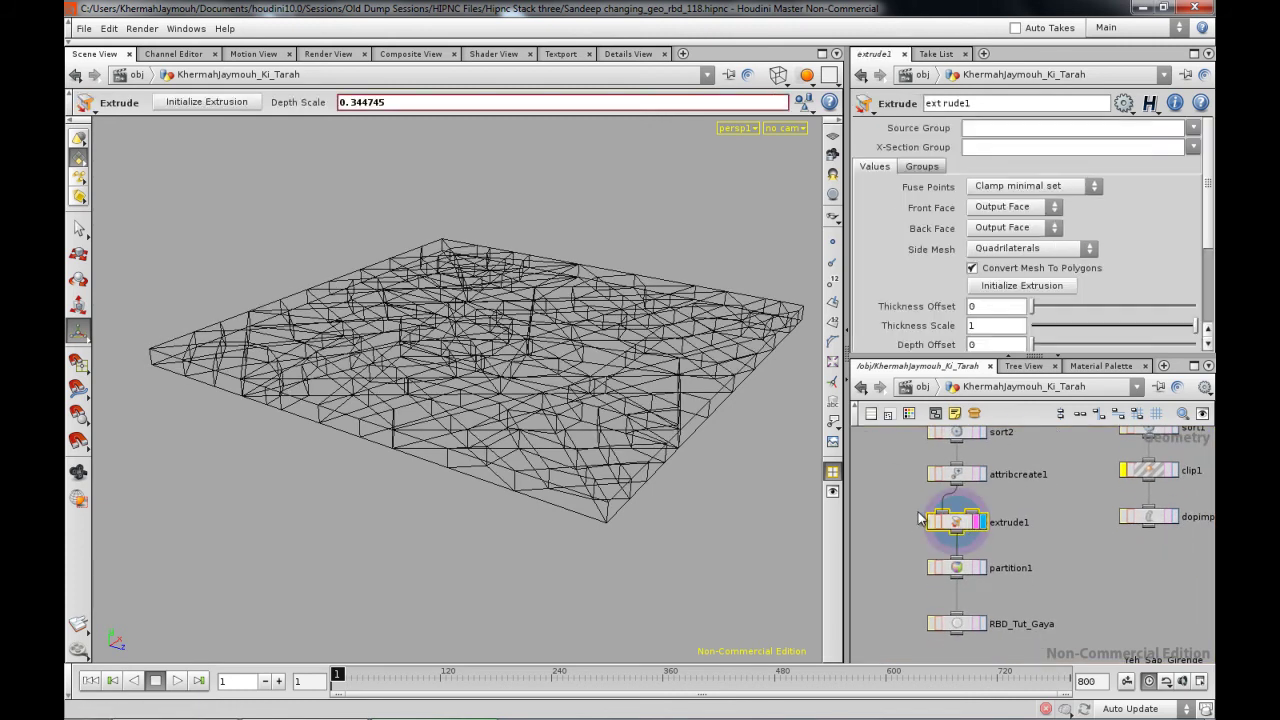
pyautogui.scroll(3, 711, 431)
pyautogui.keyDown('alt'); pyautogui.moveTo(711, 431); pyautogui.dragTo(599, 392); pyautogui.keyUp('alt')
pyautogui.press('Return')
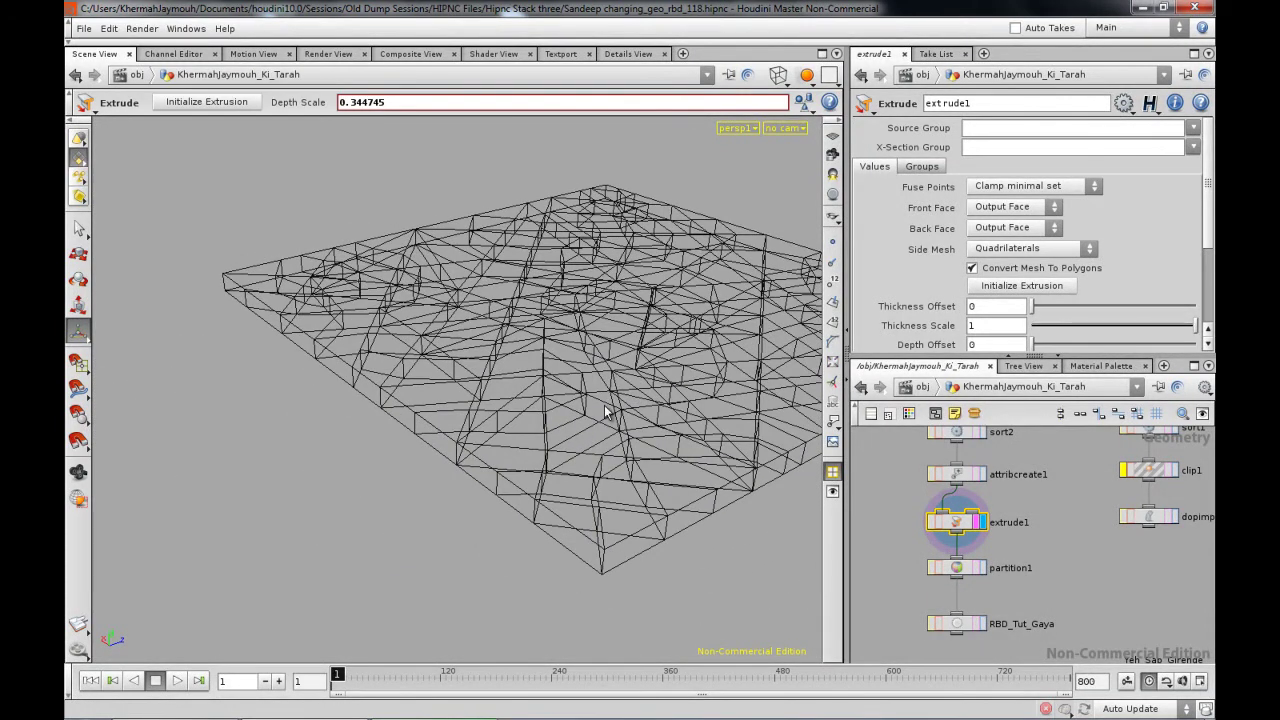
# Reconnect convert1 to facet2 and compare the extruded curved pieces with file2's fractured grid.
pyautogui.scroll(-3, 911, 522)
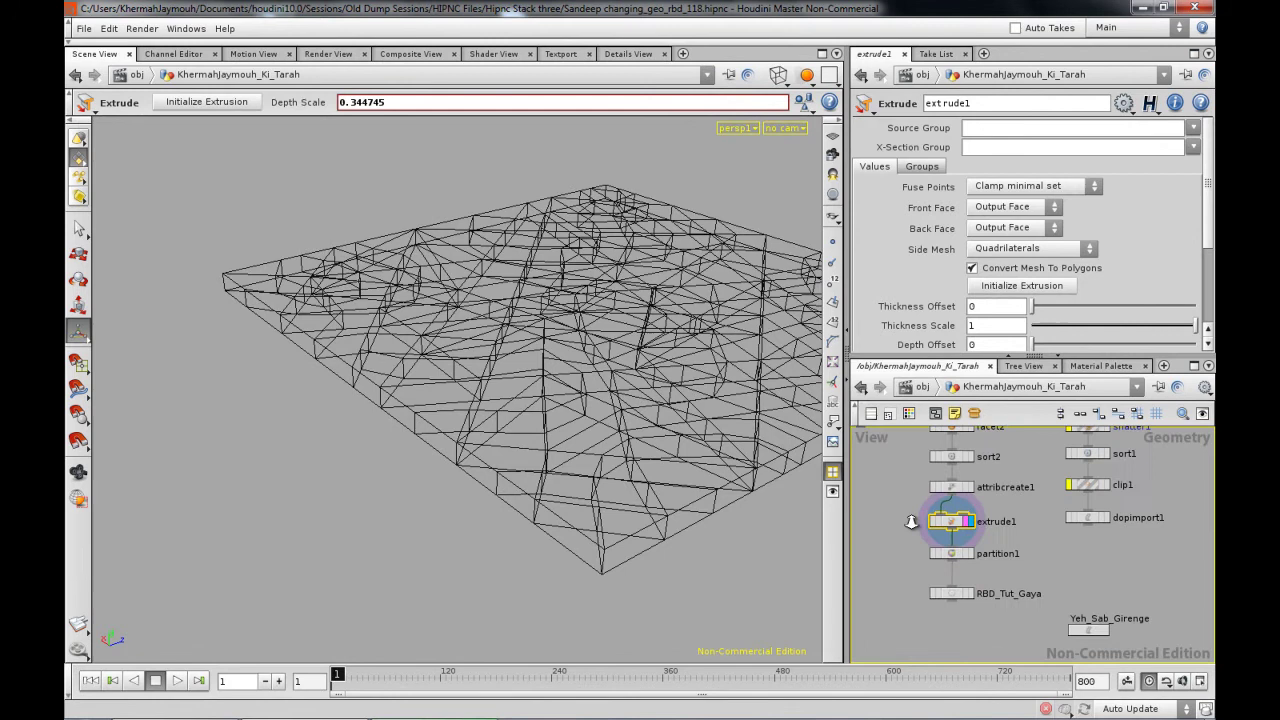
pyautogui.moveTo(912, 520); pyautogui.dragTo(922, 605, button='middle')
pyautogui.scroll(1, 924, 548)
pyautogui.moveTo(924, 548); pyautogui.dragTo(952, 567, button='middle')
pyautogui.scroll(3, 922, 545)
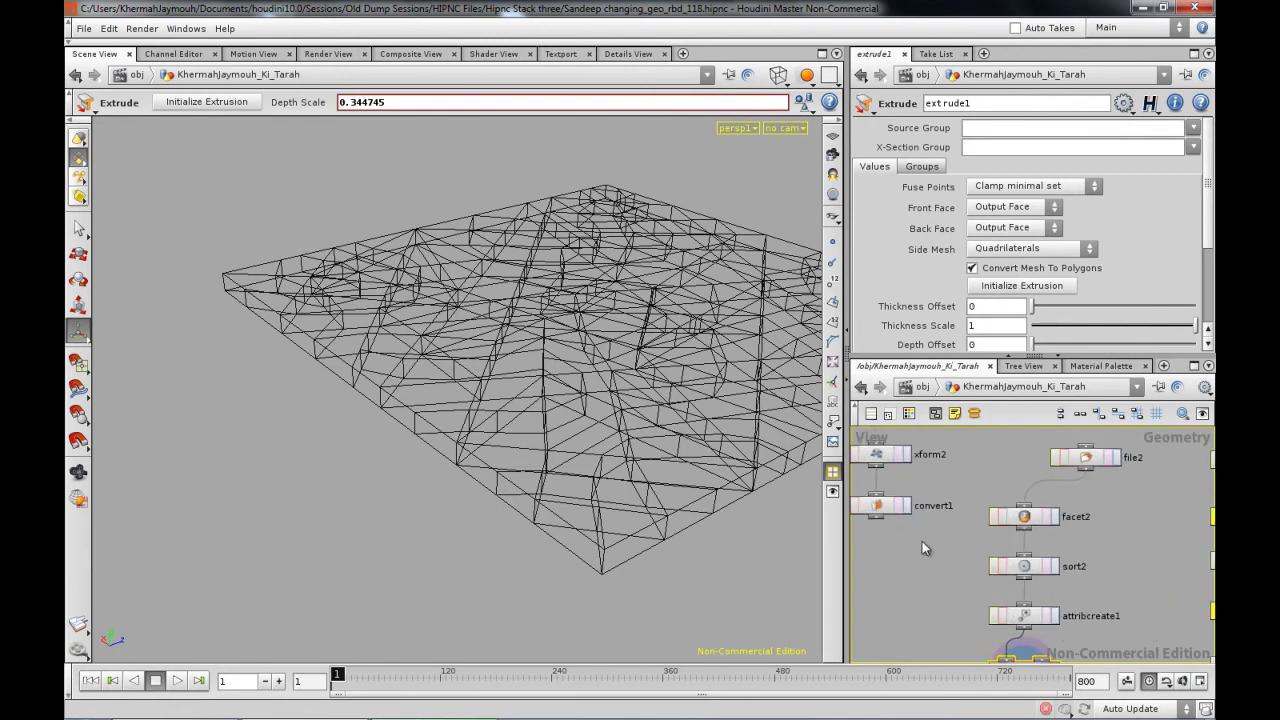
pyautogui.click(1026, 512)
pyautogui.press('Escape')
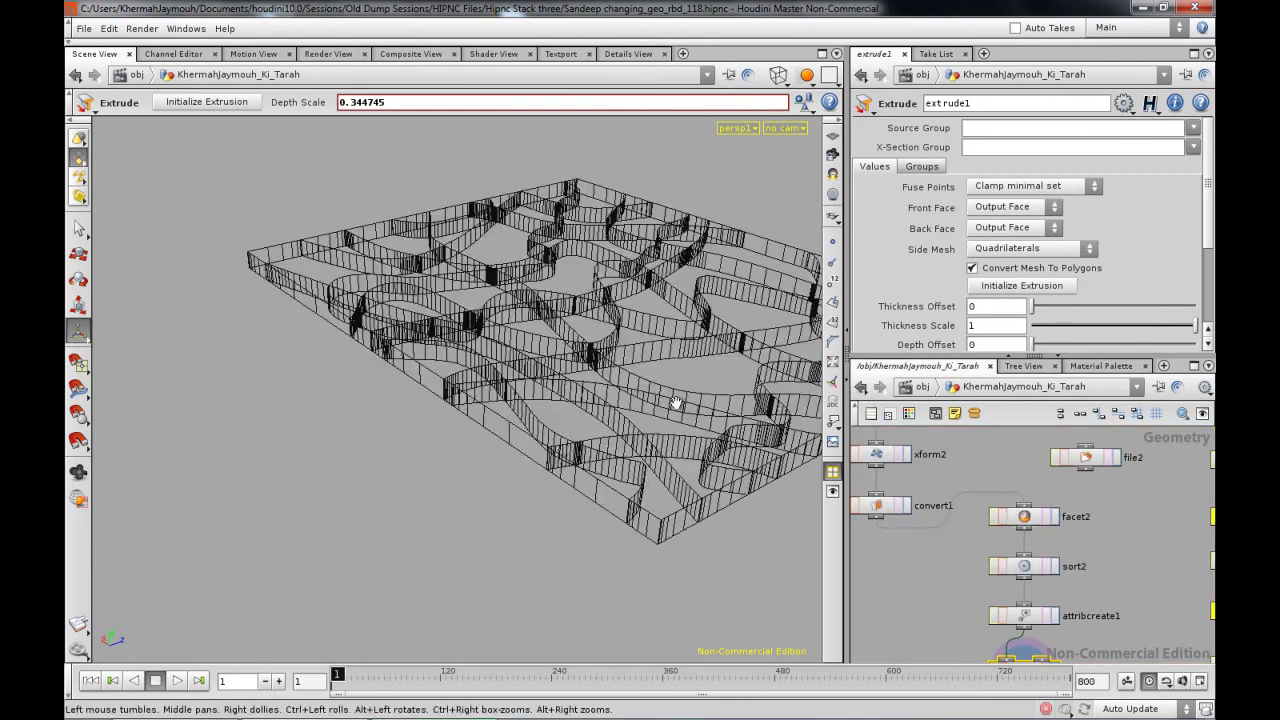
pyautogui.moveTo(677, 406); pyautogui.dragTo(528, 380)
pyautogui.moveTo(680, 403)
pyautogui.mouseDown()
pyautogui.moveTo(627, 376)
pyautogui.moveTo(614, 400)
pyautogui.moveTo(658, 412)
pyautogui.mouseUp()
pyautogui.press('Return')
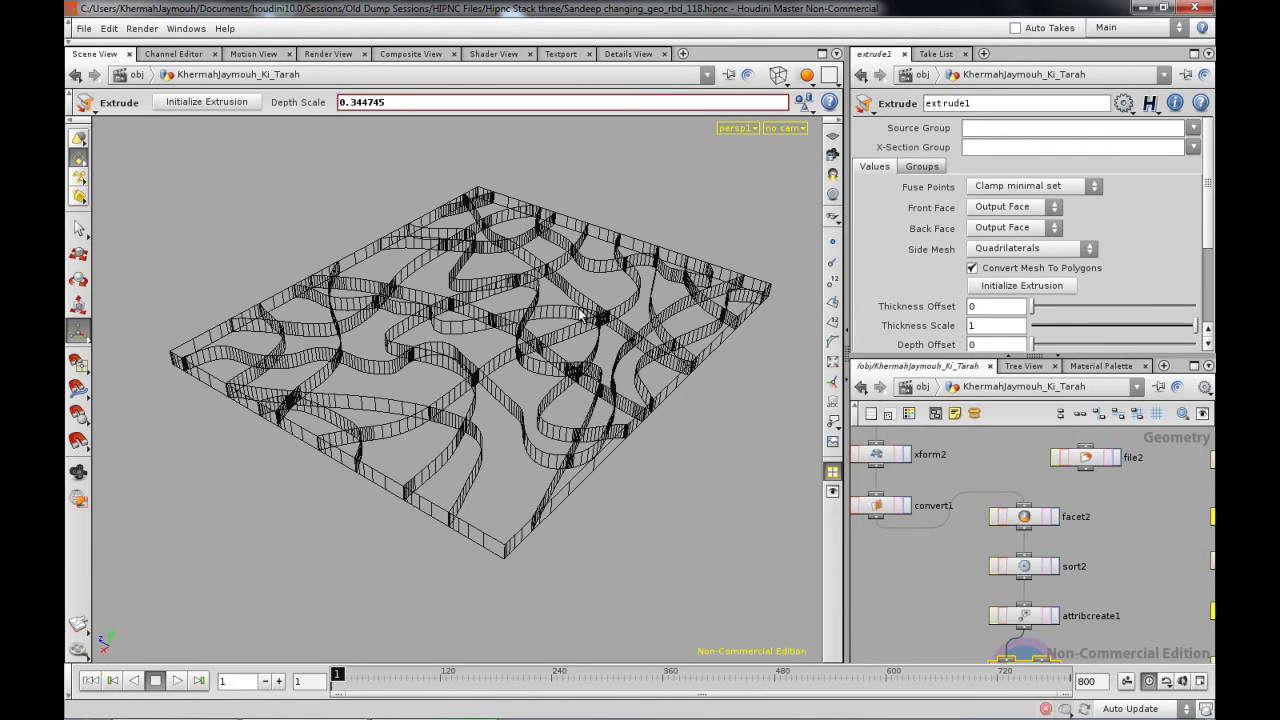
pyautogui.click(1087, 458)
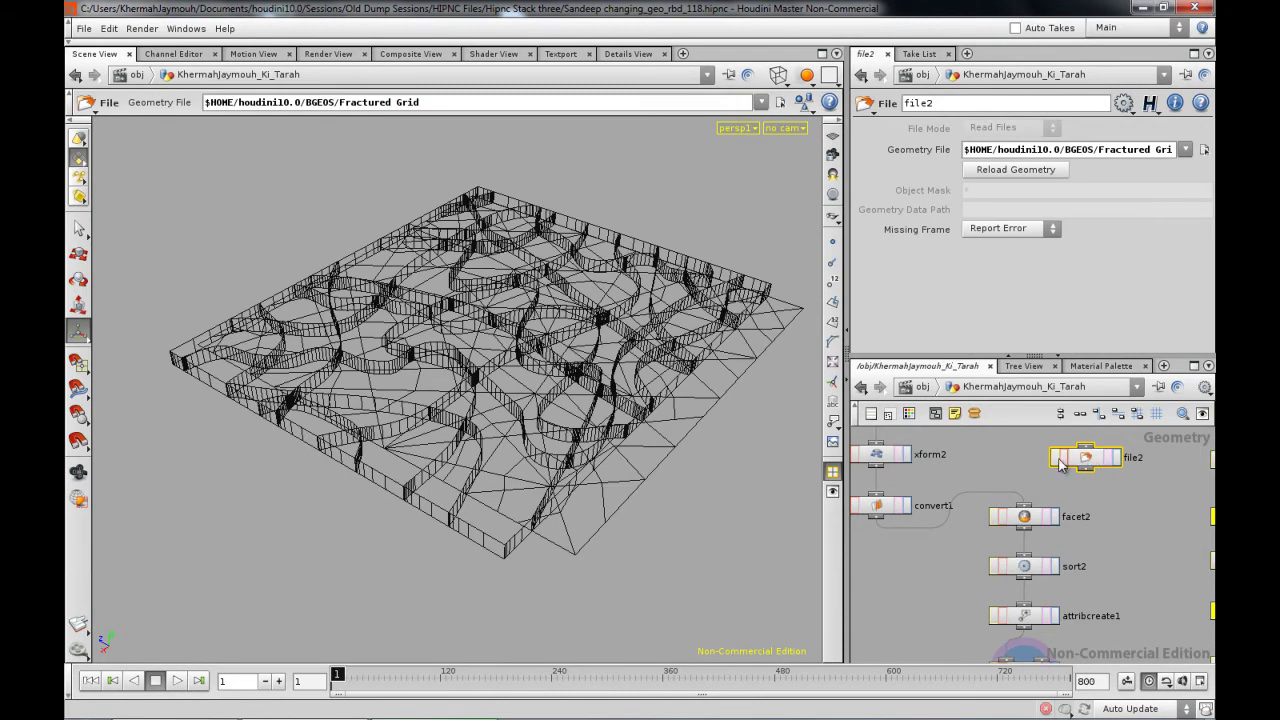
pyautogui.click(1024, 473)
# Open the Yeh_Sab_Girenge DOP network and view the curved fractured object at frame 1.
pyautogui.moveTo(949, 569); pyautogui.dragTo(922, 586, button='right')
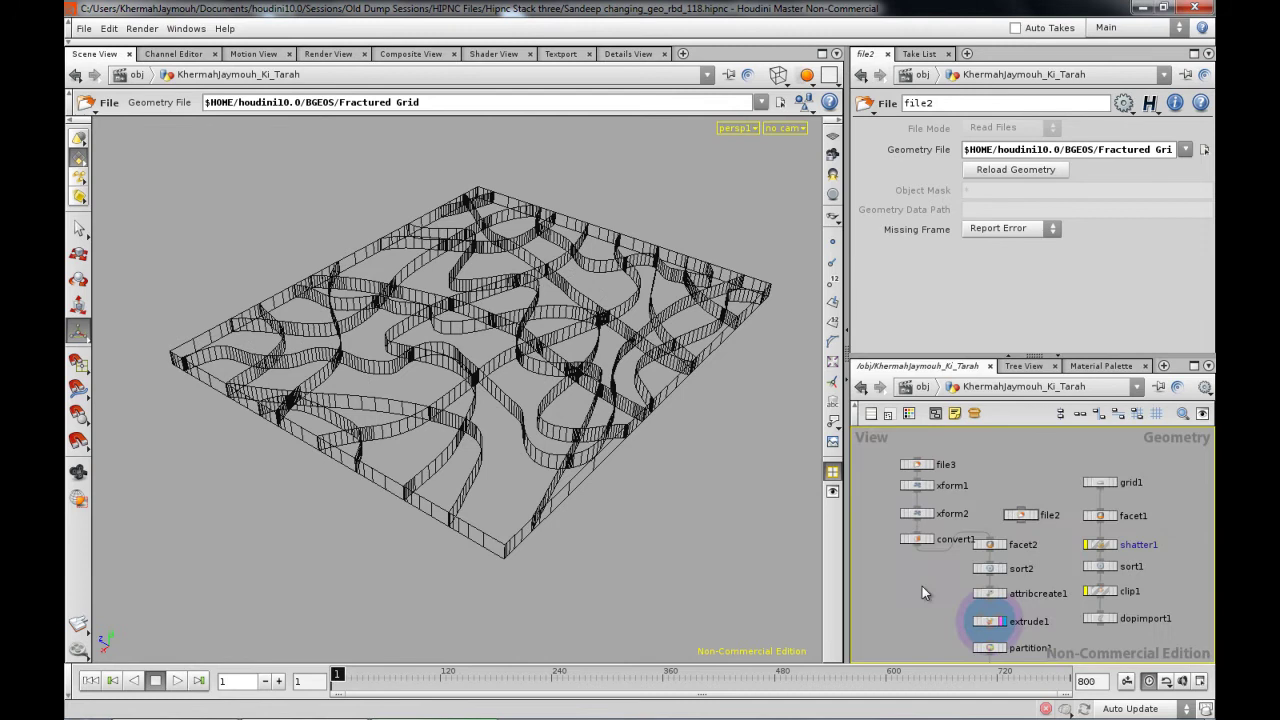
pyautogui.moveTo(922, 588); pyautogui.dragTo(922, 547, button='middle')
pyautogui.moveTo(922, 547); pyautogui.dragTo(928, 600, button='right')
pyautogui.moveTo(924, 604); pyautogui.dragTo(863, 556, button='middle')
pyautogui.moveTo(1010, 633); pyautogui.dragTo(982, 620, button='middle')
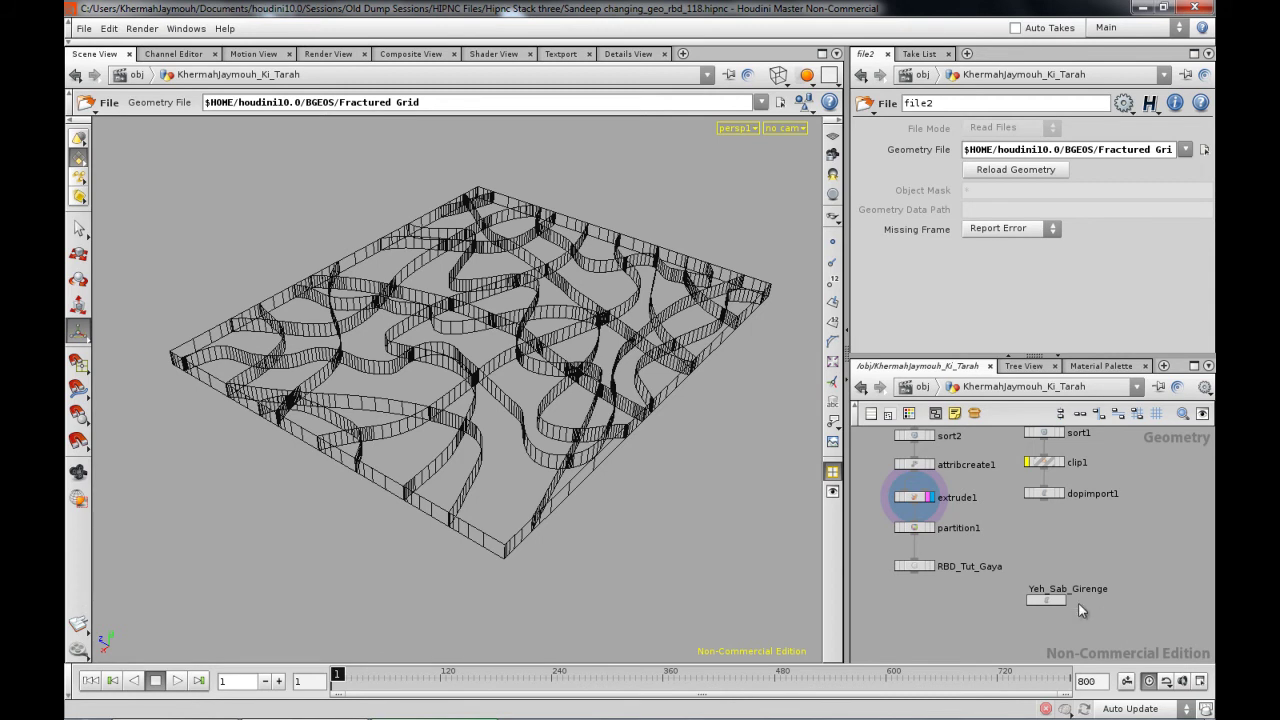
pyautogui.doubleClick(1045, 599)
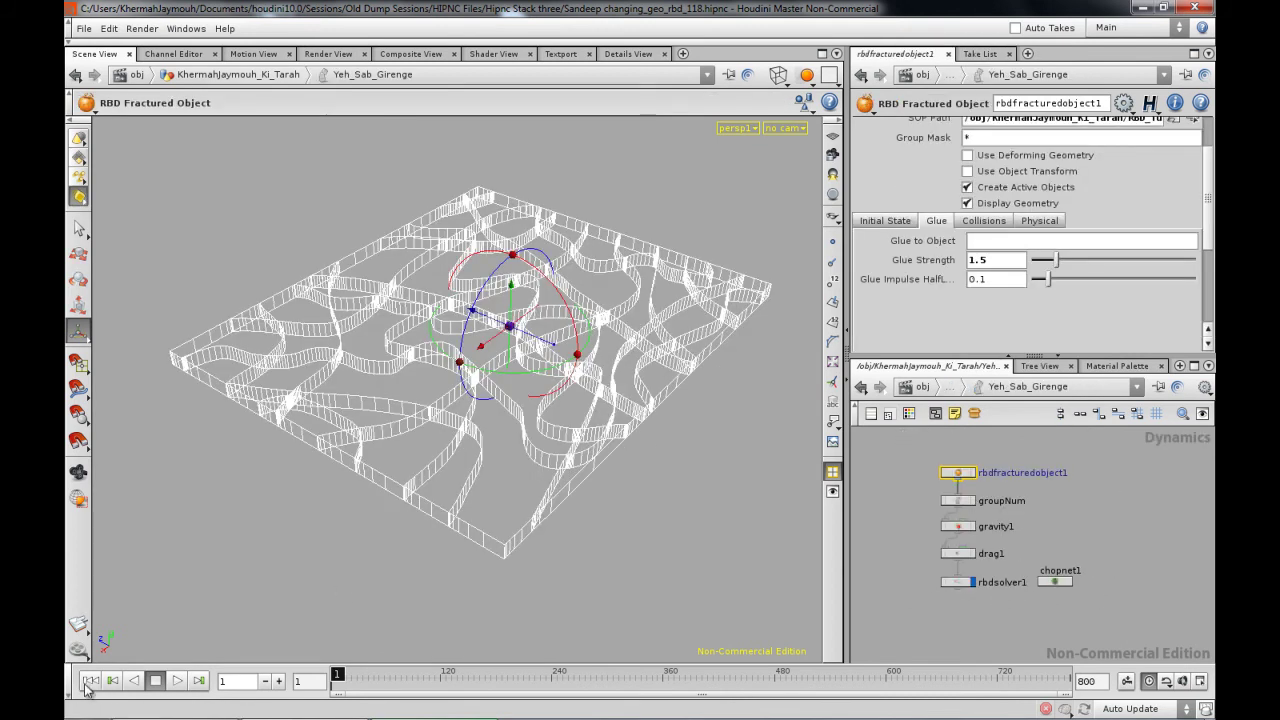
pyautogui.moveTo(307, 614); pyautogui.dragTo(394, 563)
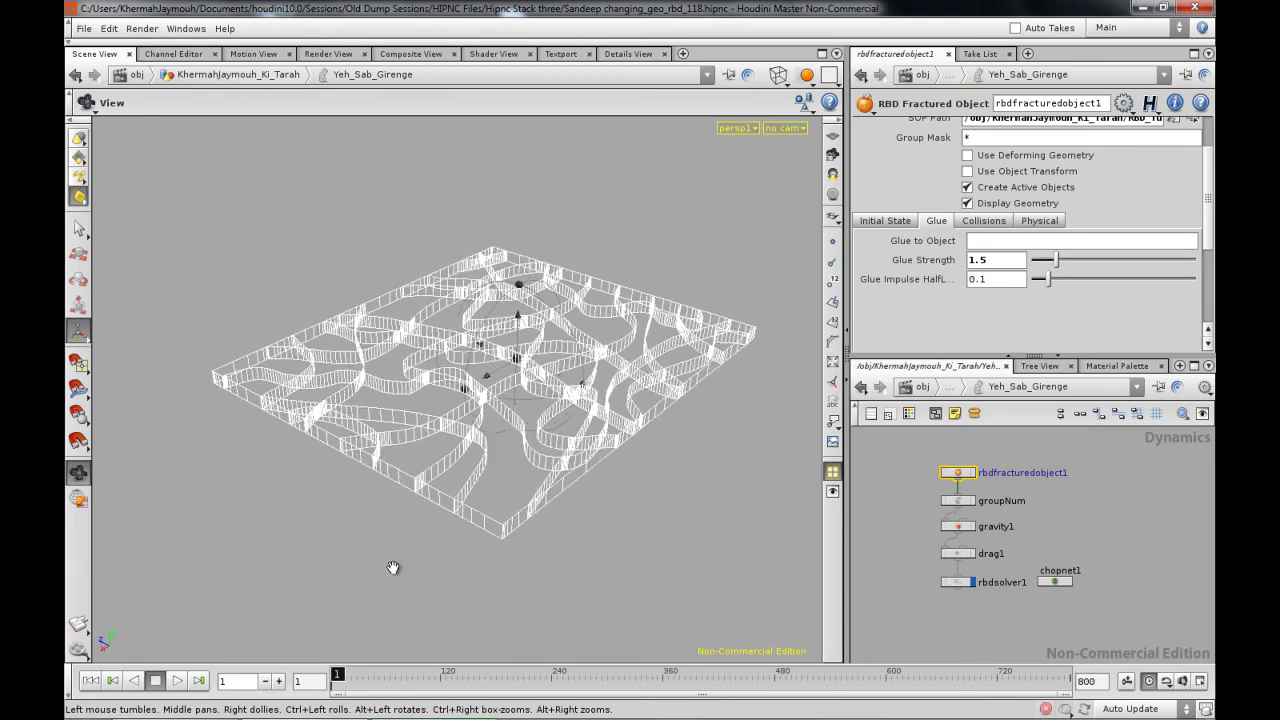
# Play the simulation from frame 1, stop at frame 48 and inspect the breaking edge from another side.
pyautogui.click(174, 681)
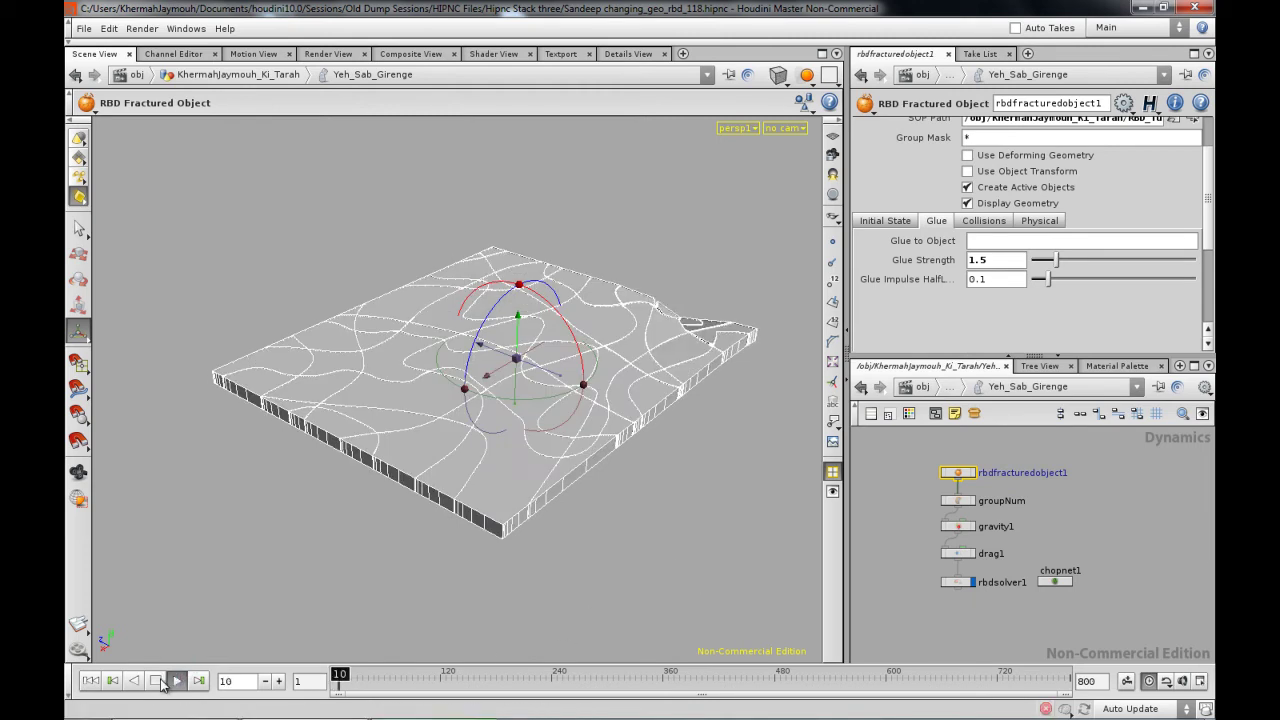
pyautogui.press('Escape')
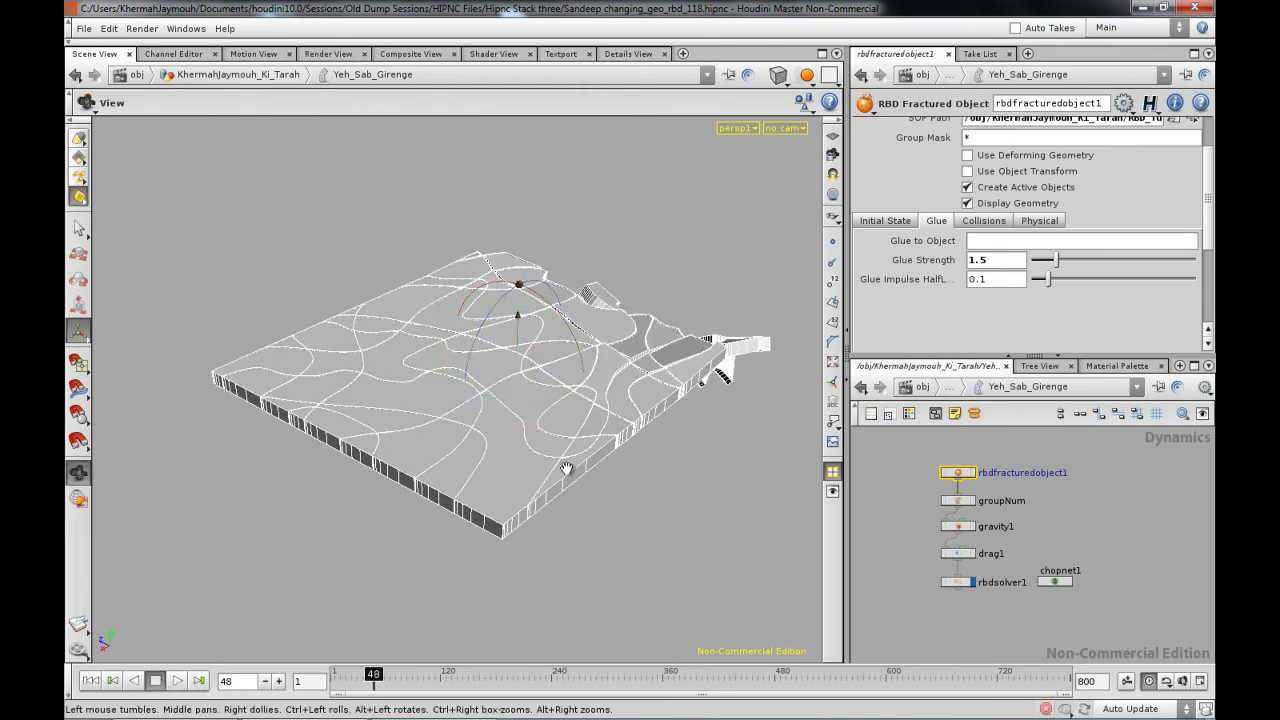
pyautogui.moveTo(723, 357); pyautogui.dragTo(588, 522)
pyautogui.scroll(-1, 588, 522)
# Resume the simulation from frame 48 and watch the curved pieces fall up to frame 267.
pyautogui.click(177, 682)
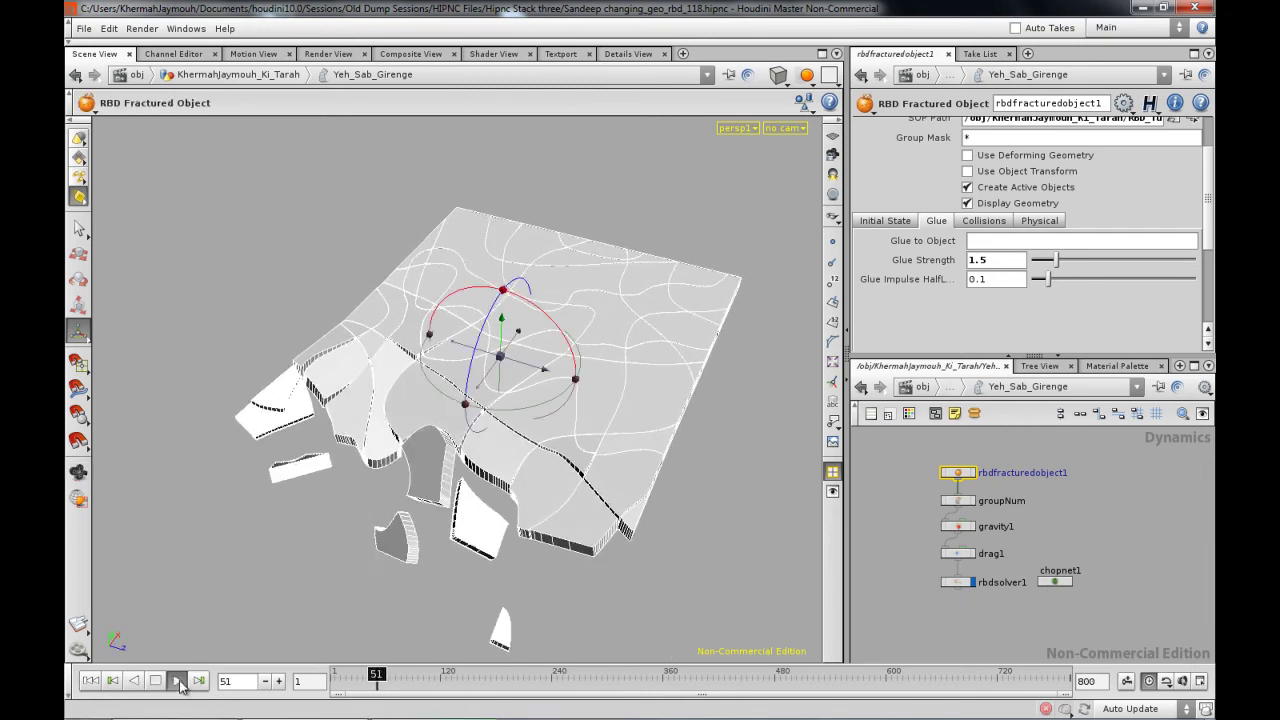
pyautogui.scroll(-1, 438, 514)
pyautogui.press('Return')
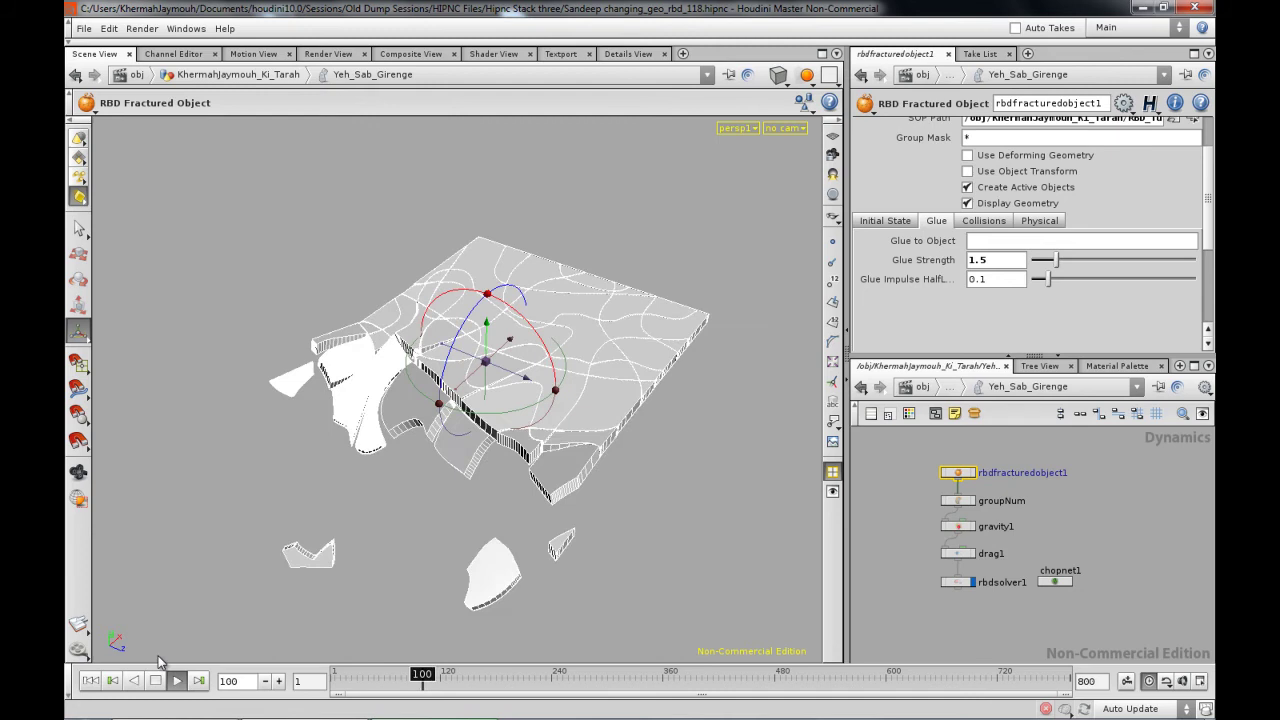
pyautogui.click(157, 681)
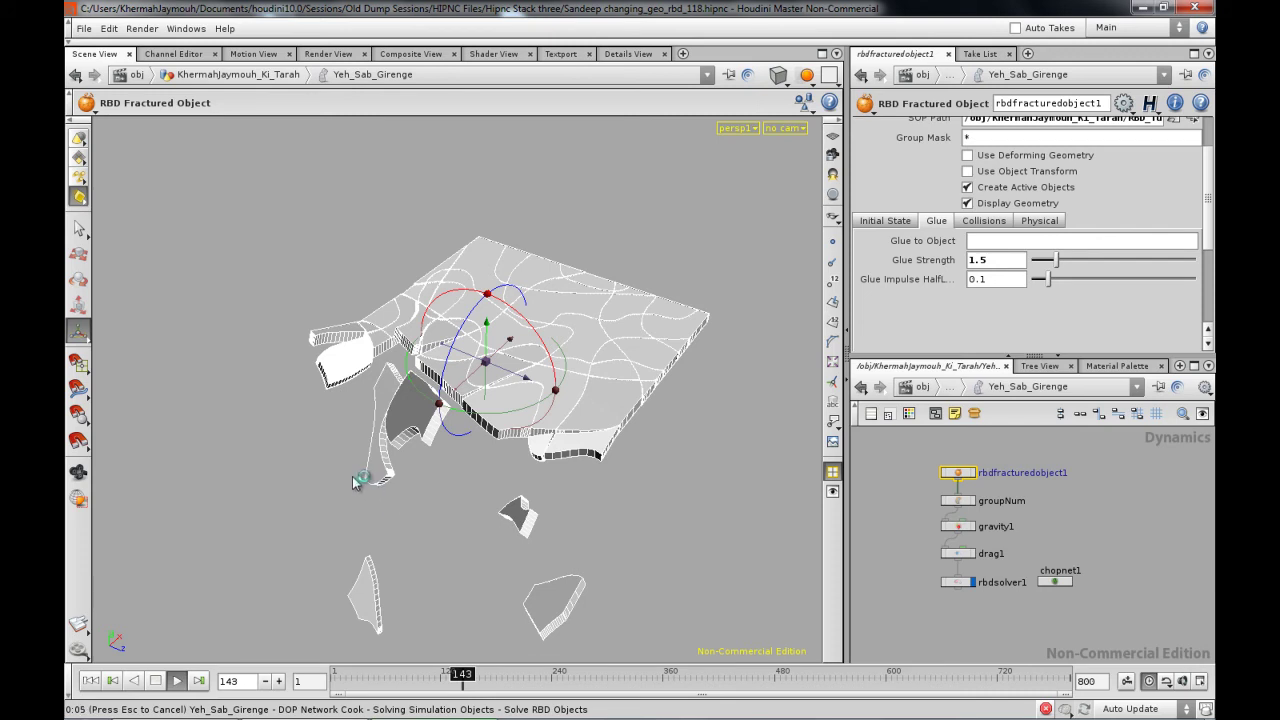
pyautogui.press('Escape')
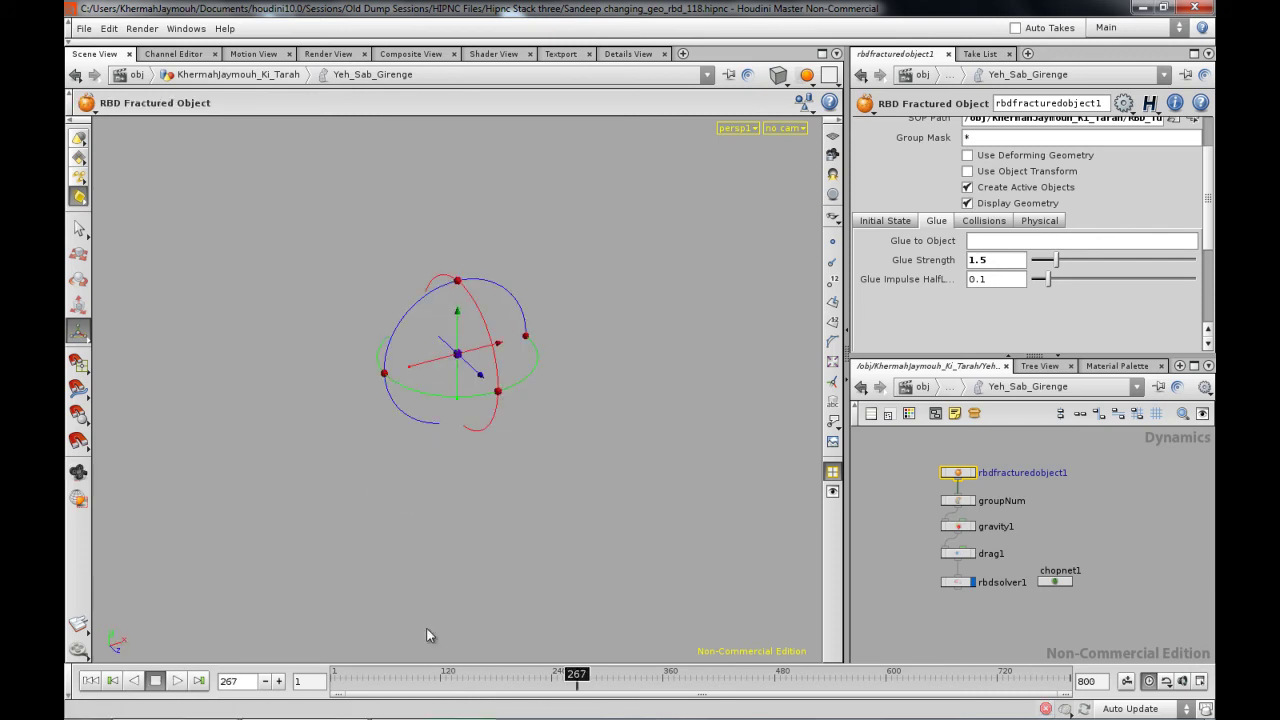
# Scrub the timeline back to frames 200 and 173, inspect the falling pieces from several angles, and try to scrub ahead to frame 331.
pyautogui.click(576, 677)
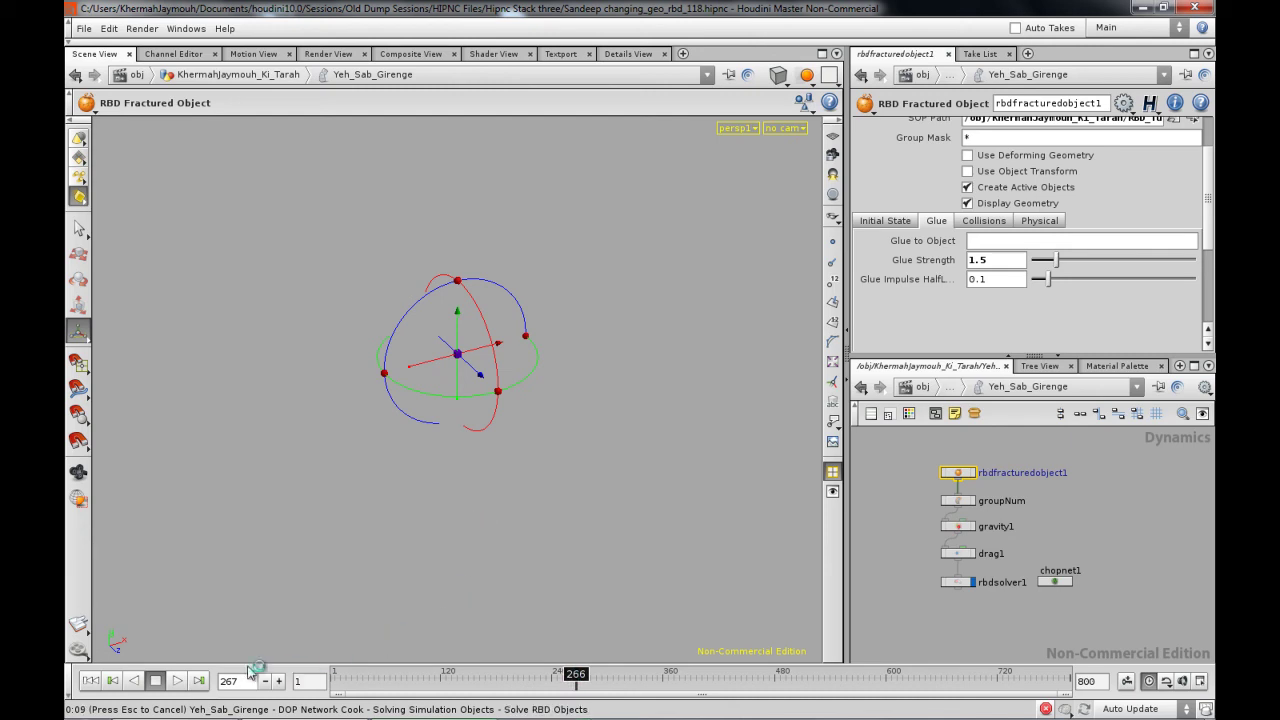
pyautogui.click(516, 688)
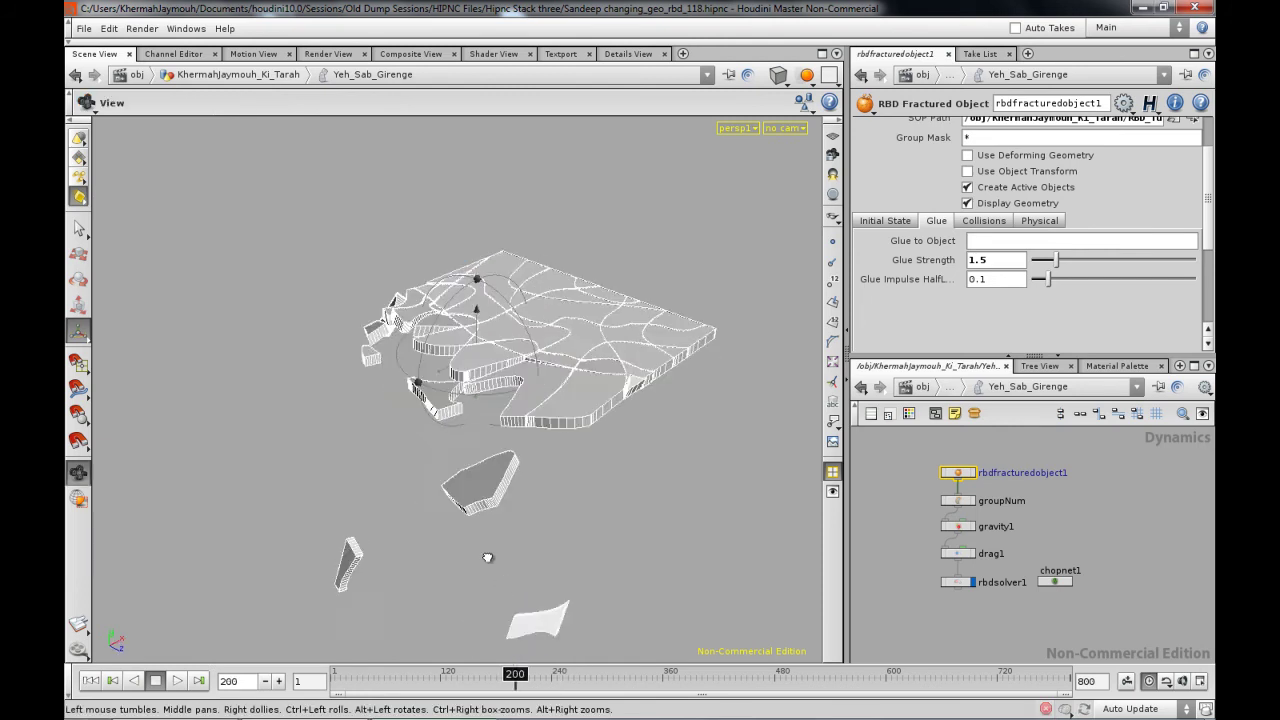
pyautogui.moveTo(520, 695)
pyautogui.mouseDown()
pyautogui.moveTo(530, 688)
pyautogui.moveTo(489, 682)
pyautogui.mouseUp()
pyautogui.keyDown('alt'); pyautogui.moveTo(411, 457); pyautogui.dragTo(440, 458); pyautogui.keyUp('alt')
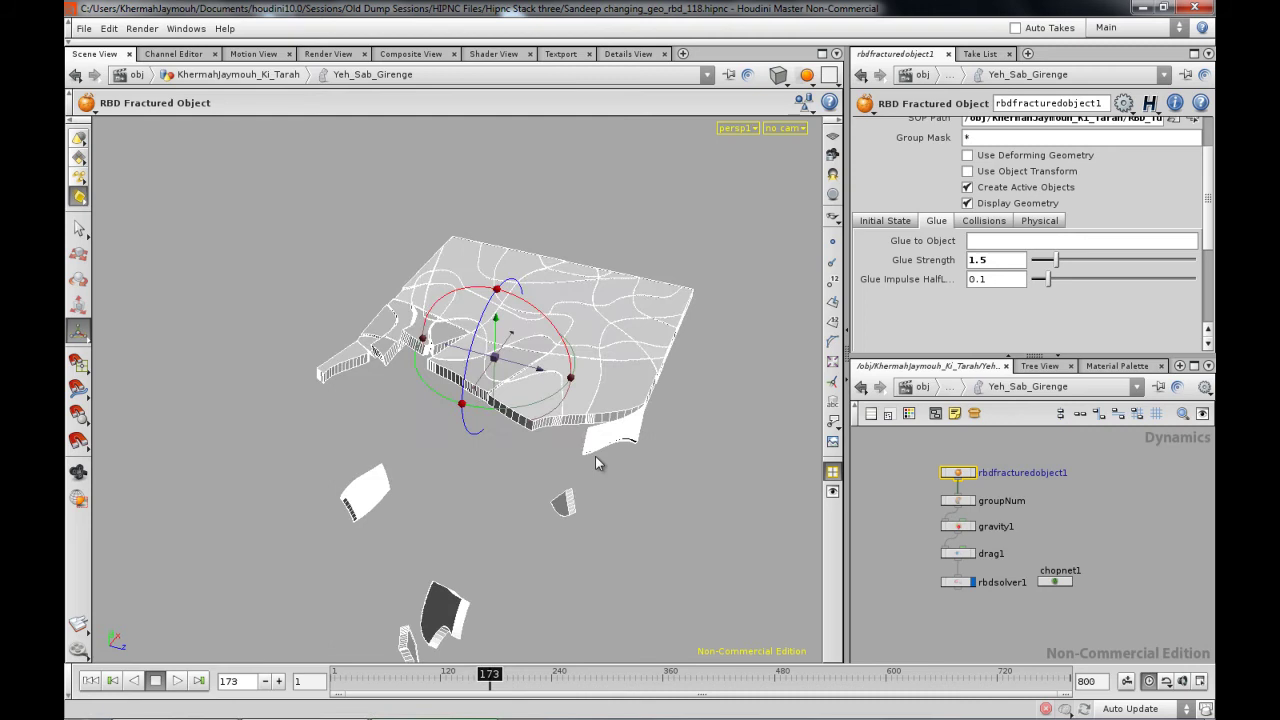
pyautogui.moveTo(597, 458)
pyautogui.keyDown('alt'); pyautogui.mouseDown()
pyautogui.moveTo(580, 408)
pyautogui.moveTo(494, 332)
pyautogui.moveTo(636, 343)
pyautogui.moveTo(540, 360)
pyautogui.moveTo(558, 372)
pyautogui.moveTo(566, 329)
pyautogui.moveTo(540, 300)
pyautogui.moveTo(495, 330)
pyautogui.moveTo(511, 312)
pyautogui.mouseUp(); pyautogui.keyUp('alt')
pyautogui.press('Return')
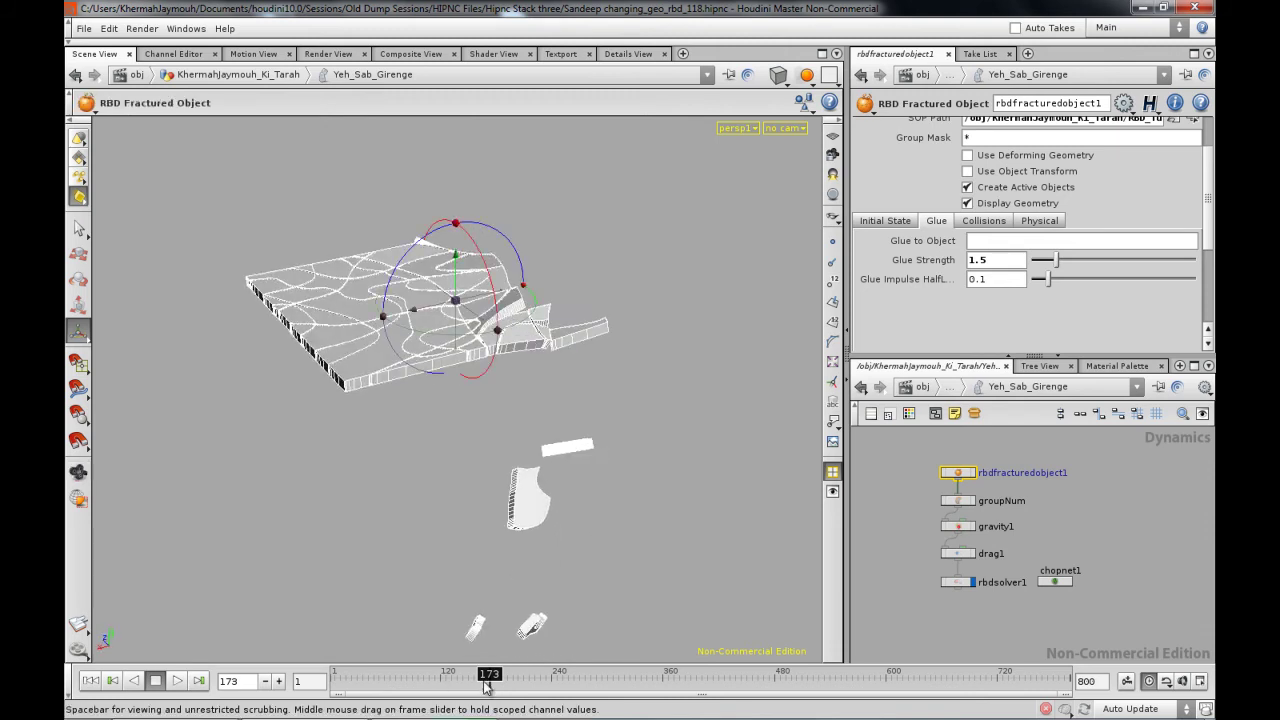
pyautogui.moveTo(489, 676); pyautogui.dragTo(635, 678)
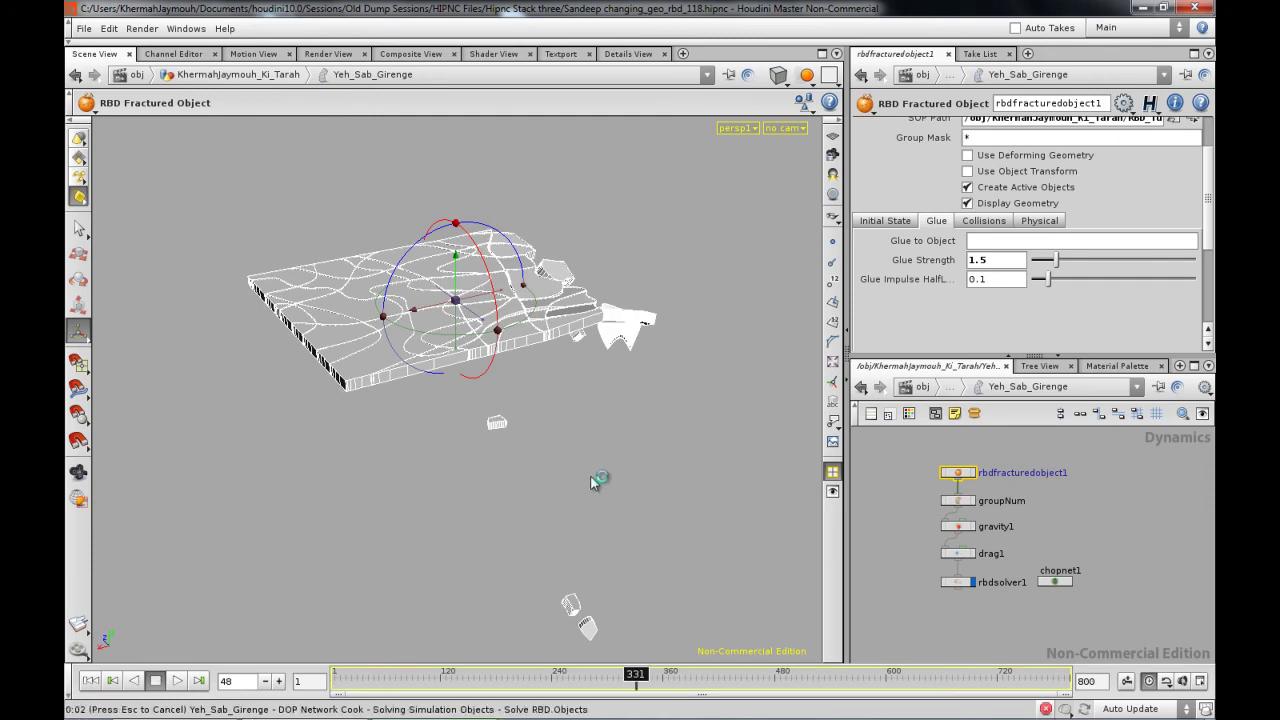
pyautogui.press('Escape')
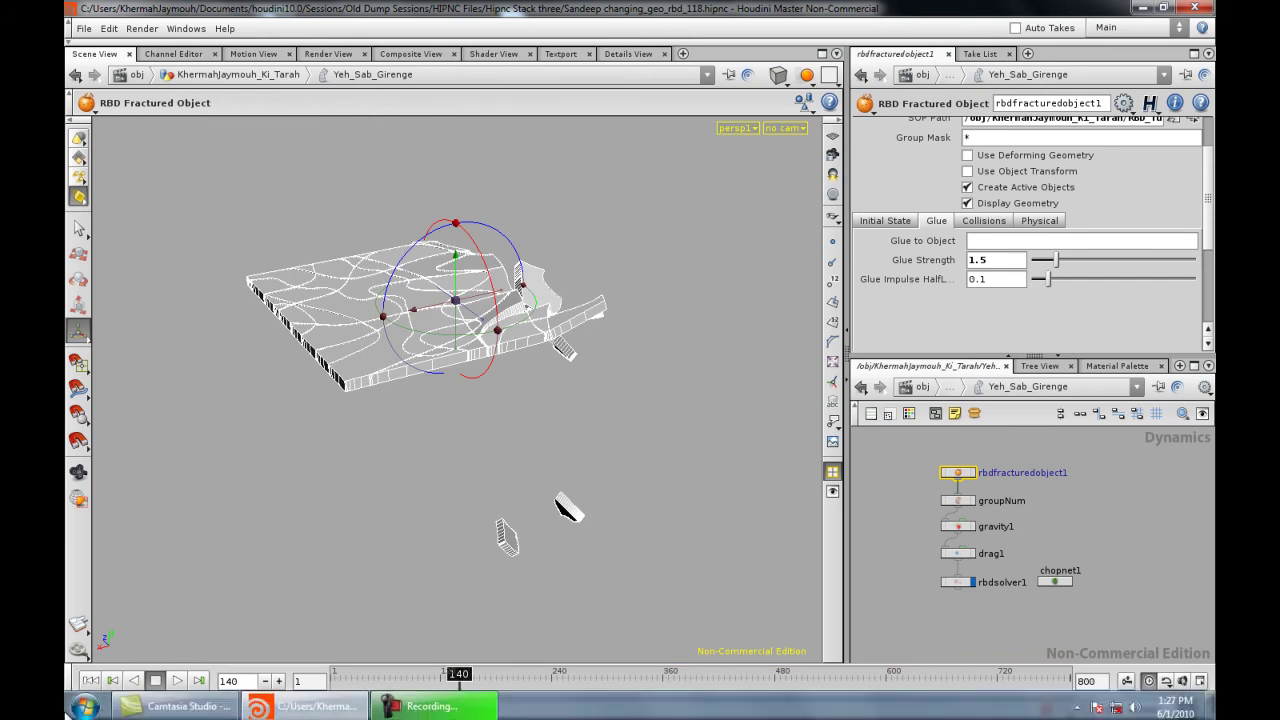
# Rewind to frame 1 and replay the simulation while viewing the collapsing slab from different angles.
pyautogui.click(95, 680)
pyautogui.click(177, 680)
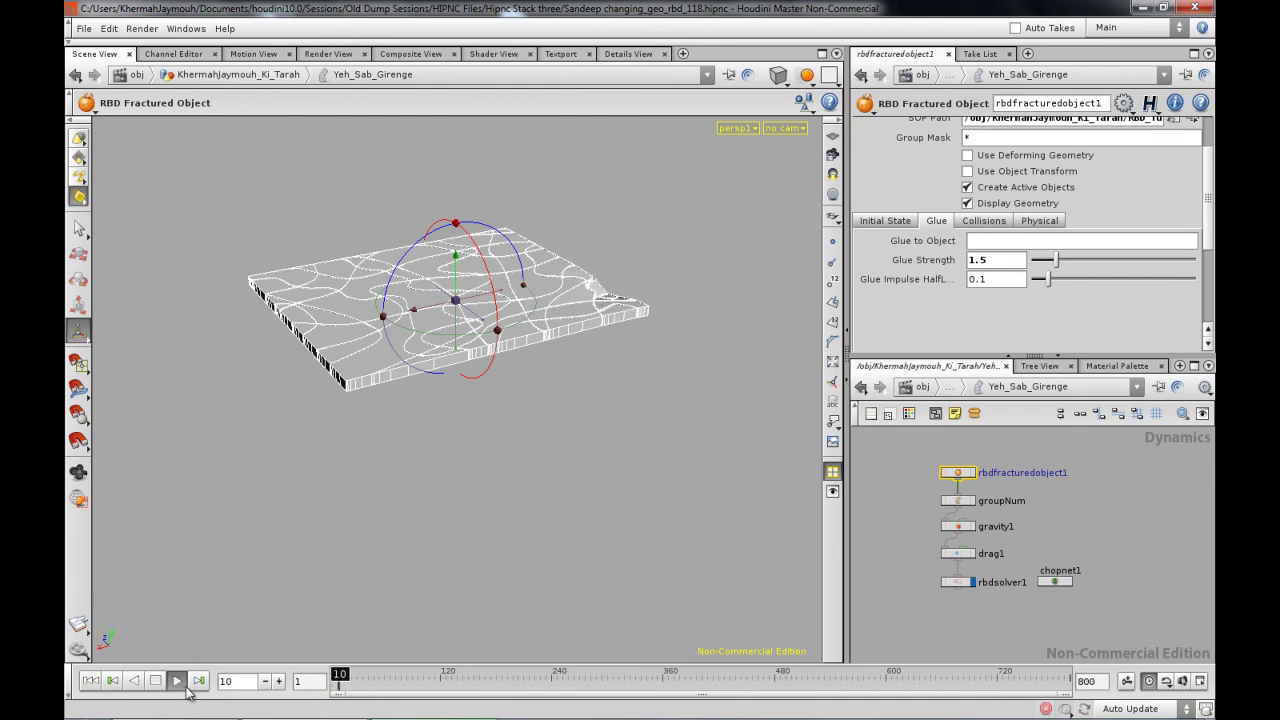
pyautogui.press('Escape')
pyautogui.moveTo(369, 546); pyautogui.dragTo(498, 500)
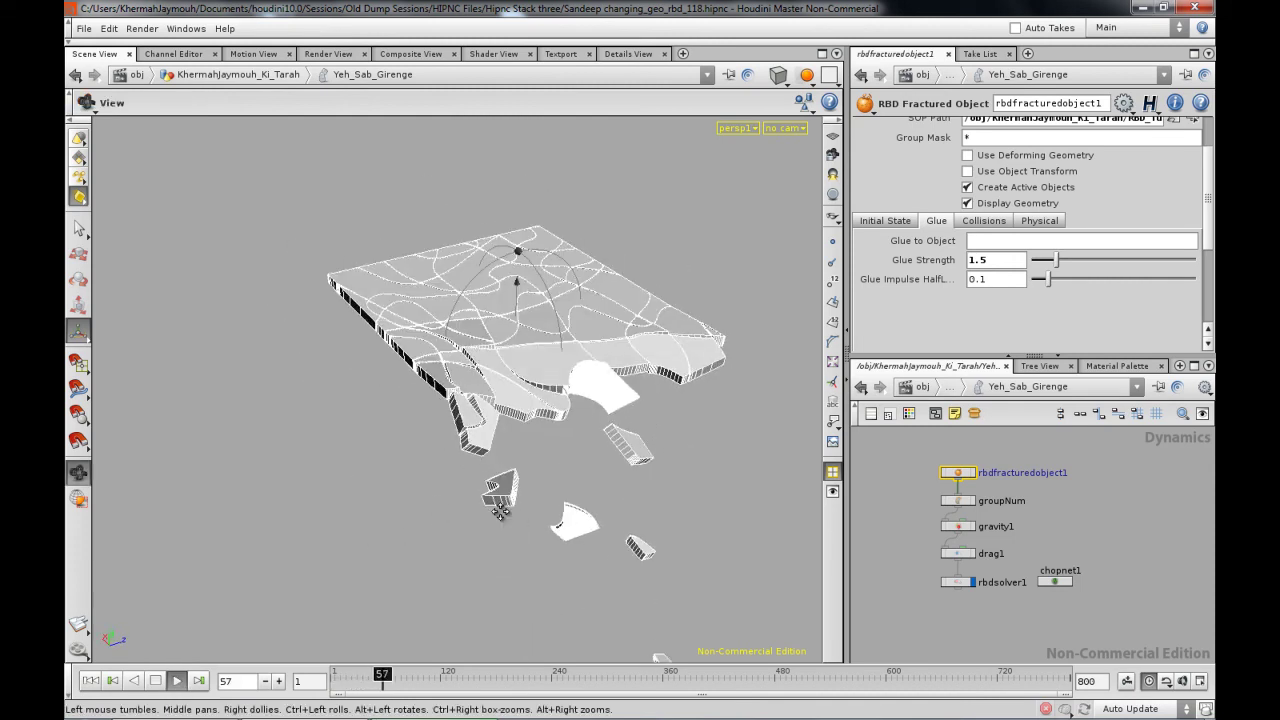
pyautogui.moveTo(498, 500); pyautogui.dragTo(420, 427, button='middle')
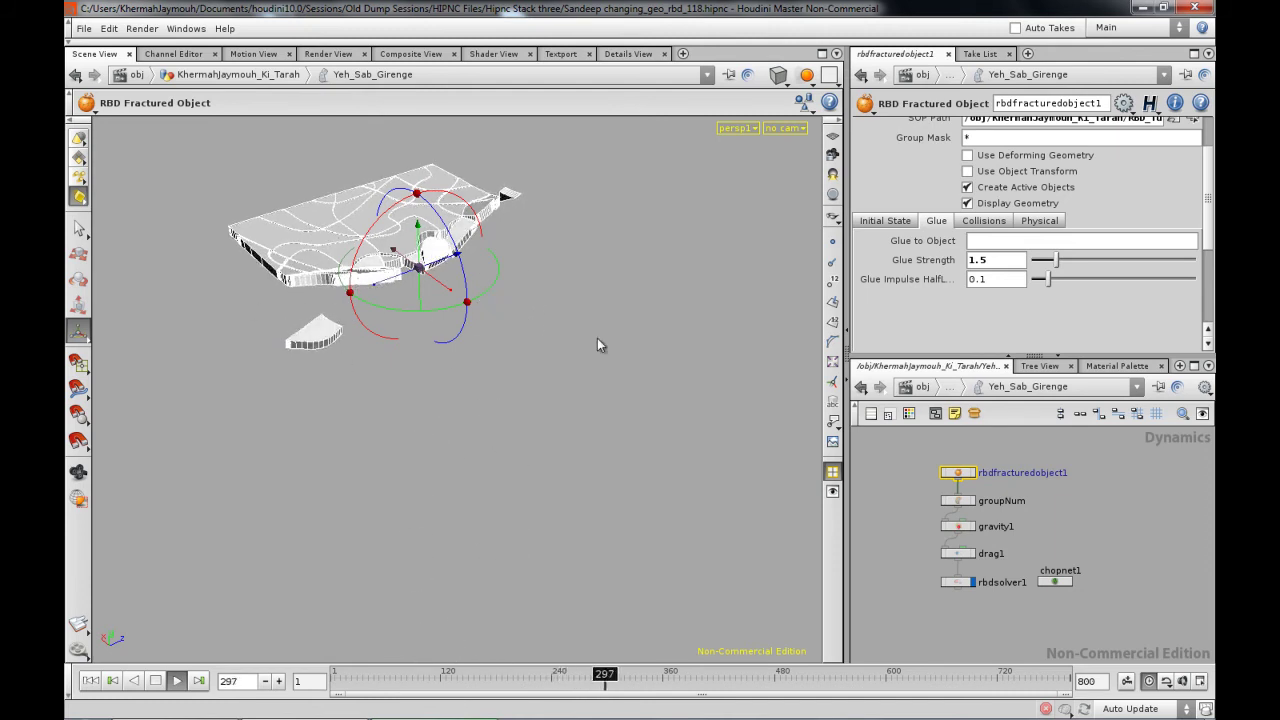
# Check the fractured object's glue strength, stop playback at frame 400, and open groupNum to review its Animate RBD setting.
pyautogui.moveTo(992, 263); pyautogui.dragTo(931, 265)
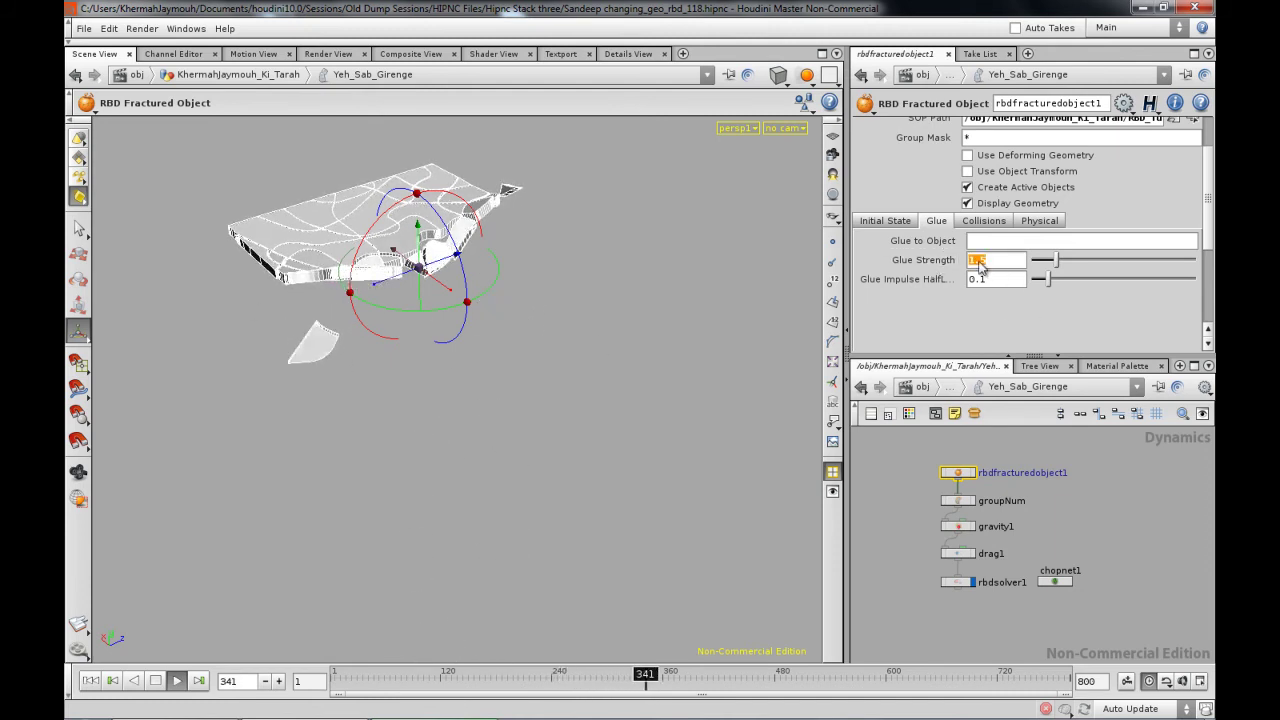
pyautogui.click(155, 680)
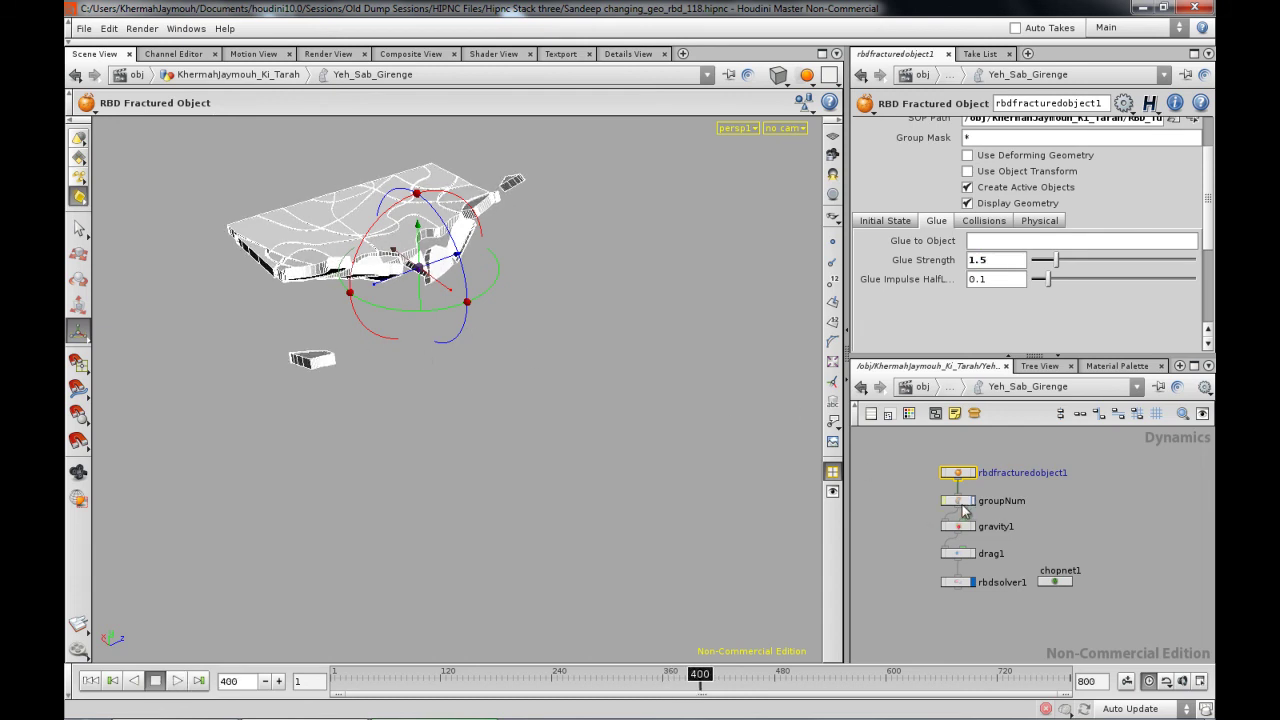
pyautogui.click(960, 502)
pyautogui.click(942, 244)
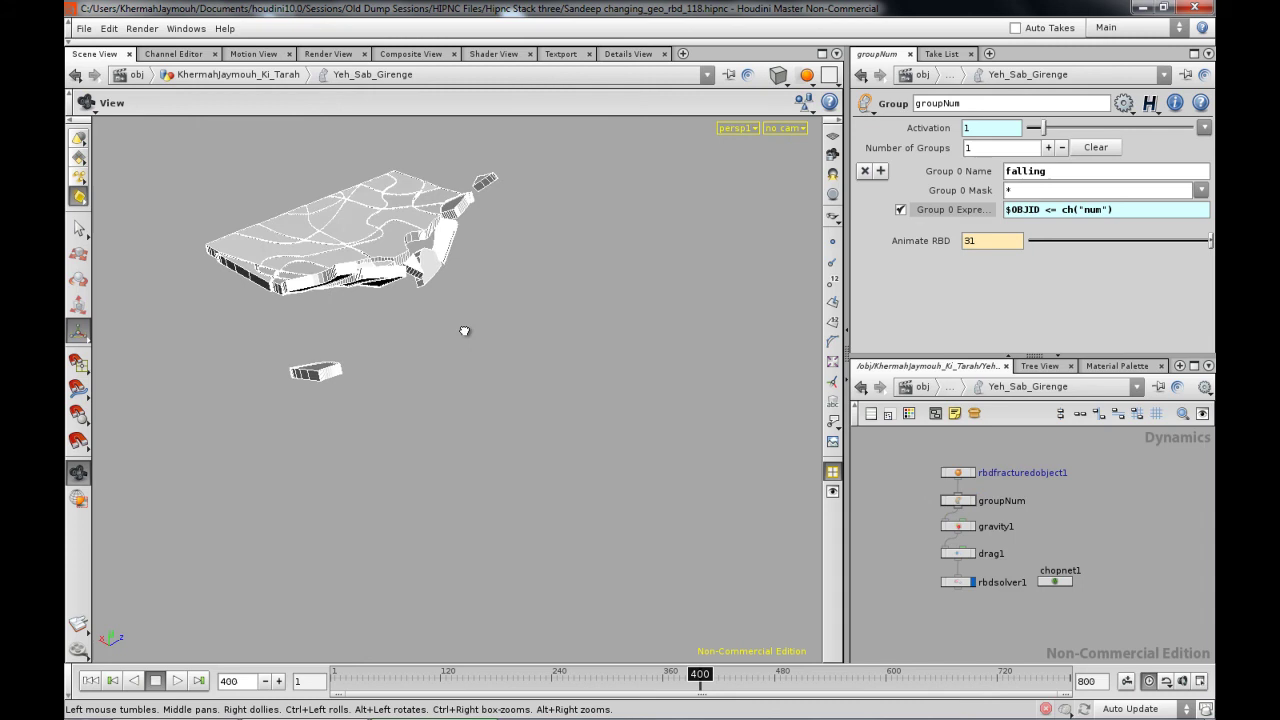
# Scrub back to frame 46 with groupNum selected and inspect the detaching curved pieces up close.
pyautogui.click(686, 678)
pyautogui.moveTo(686, 678); pyautogui.dragTo(372, 678)
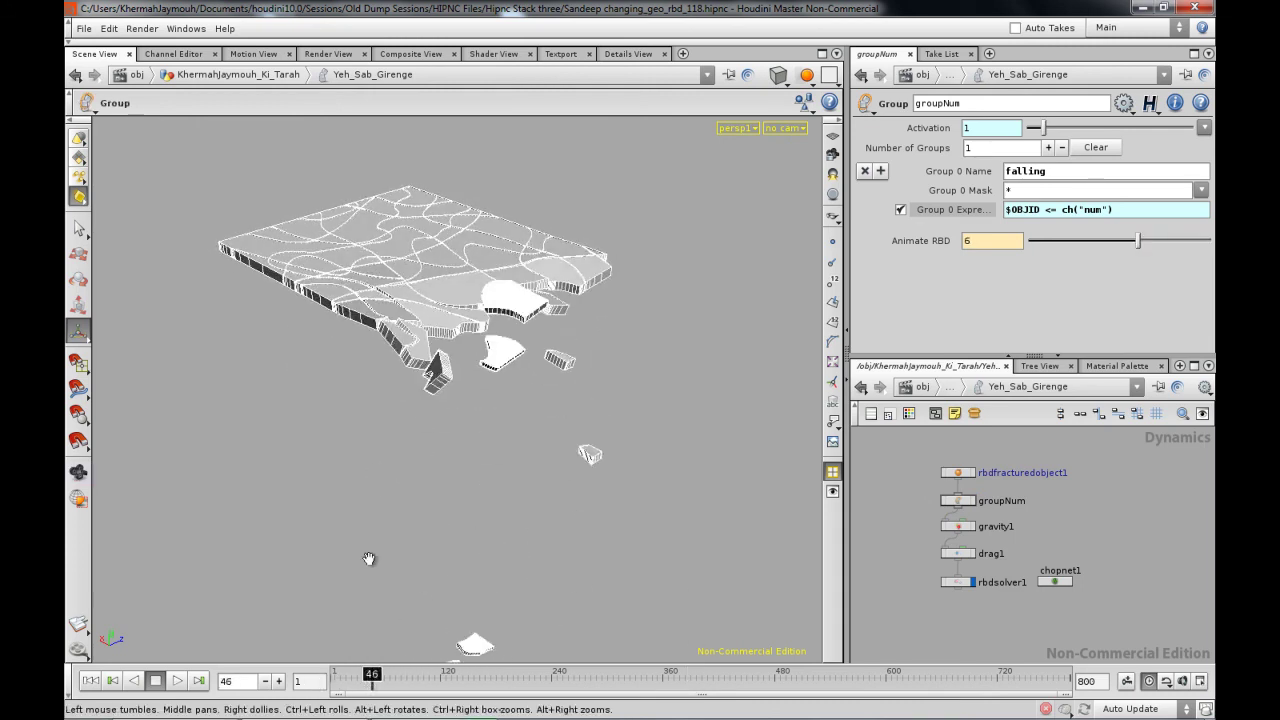
pyautogui.moveTo(369, 560); pyautogui.dragTo(403, 486)
pyautogui.moveTo(403, 486); pyautogui.dragTo(573, 530, button='right')
pyautogui.moveTo(573, 530); pyautogui.dragTo(525, 567, button='middle')
pyautogui.press('Return')
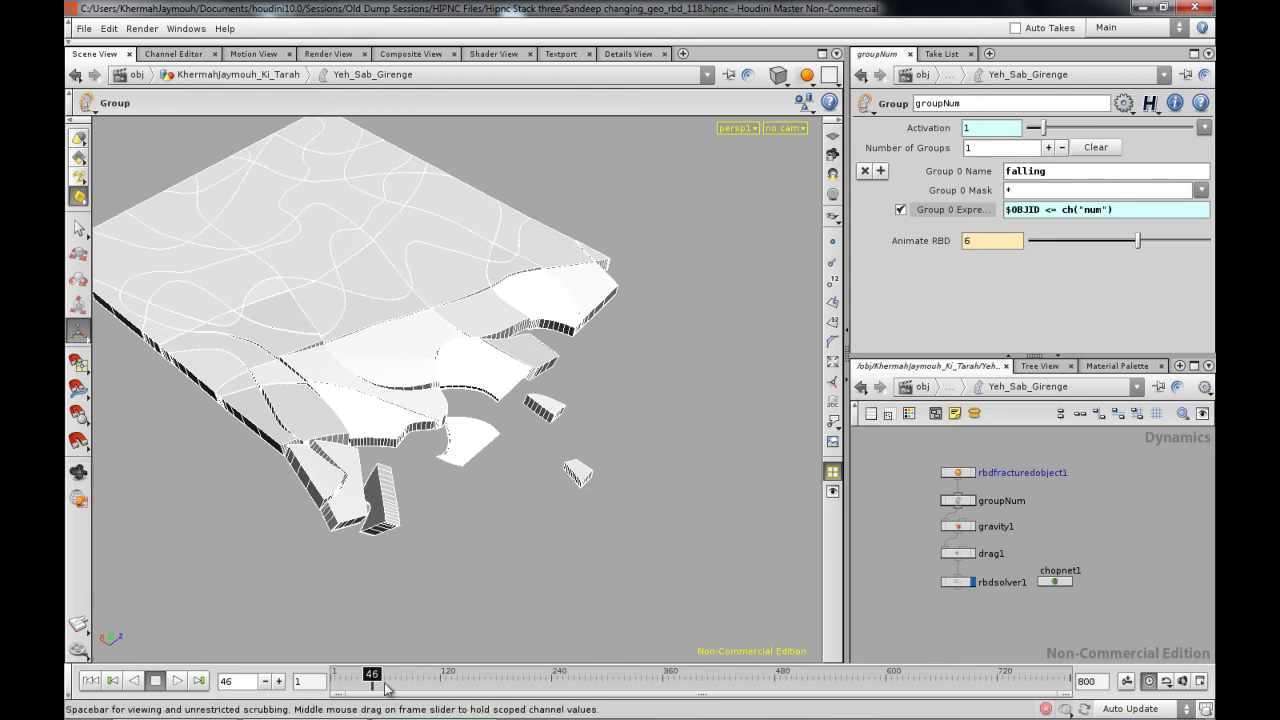
# Scrub the early frames up to frame 81 and examine the falling pieces from the opposite side.
pyautogui.moveTo(366, 683); pyautogui.dragTo(327, 680)
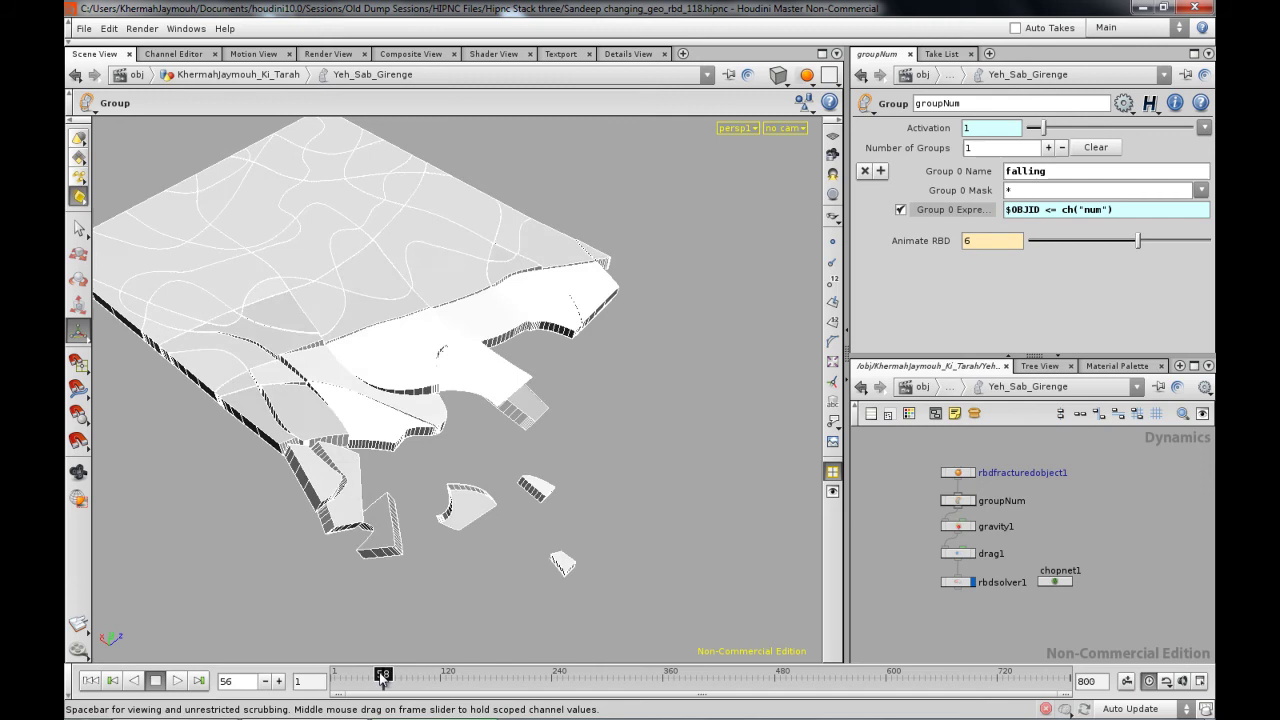
pyautogui.moveTo(381, 680)
pyautogui.mouseDown()
pyautogui.moveTo(420, 678)
pyautogui.moveTo(323, 678)
pyautogui.moveTo(501, 678)
pyautogui.moveTo(342, 678)
pyautogui.moveTo(404, 674)
pyautogui.mouseUp()
pyautogui.moveTo(495, 576); pyautogui.dragTo(513, 533, button='right')
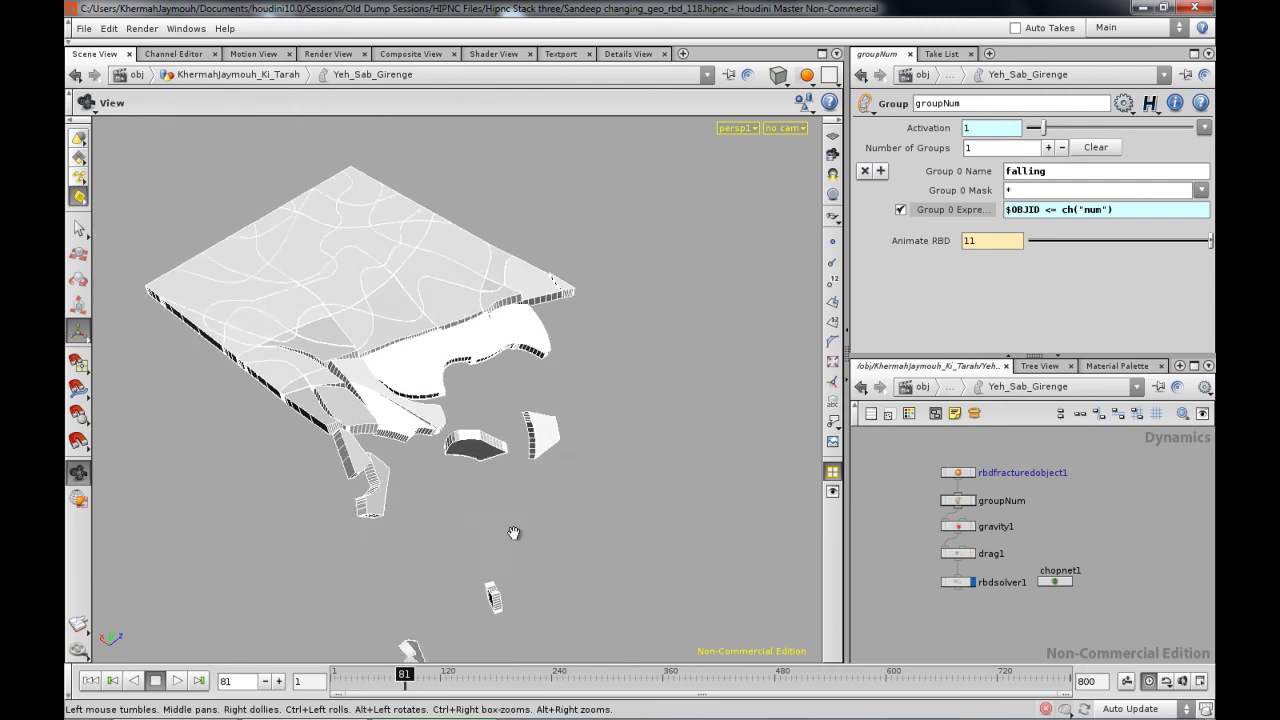
pyautogui.moveTo(513, 533); pyautogui.dragTo(494, 460)
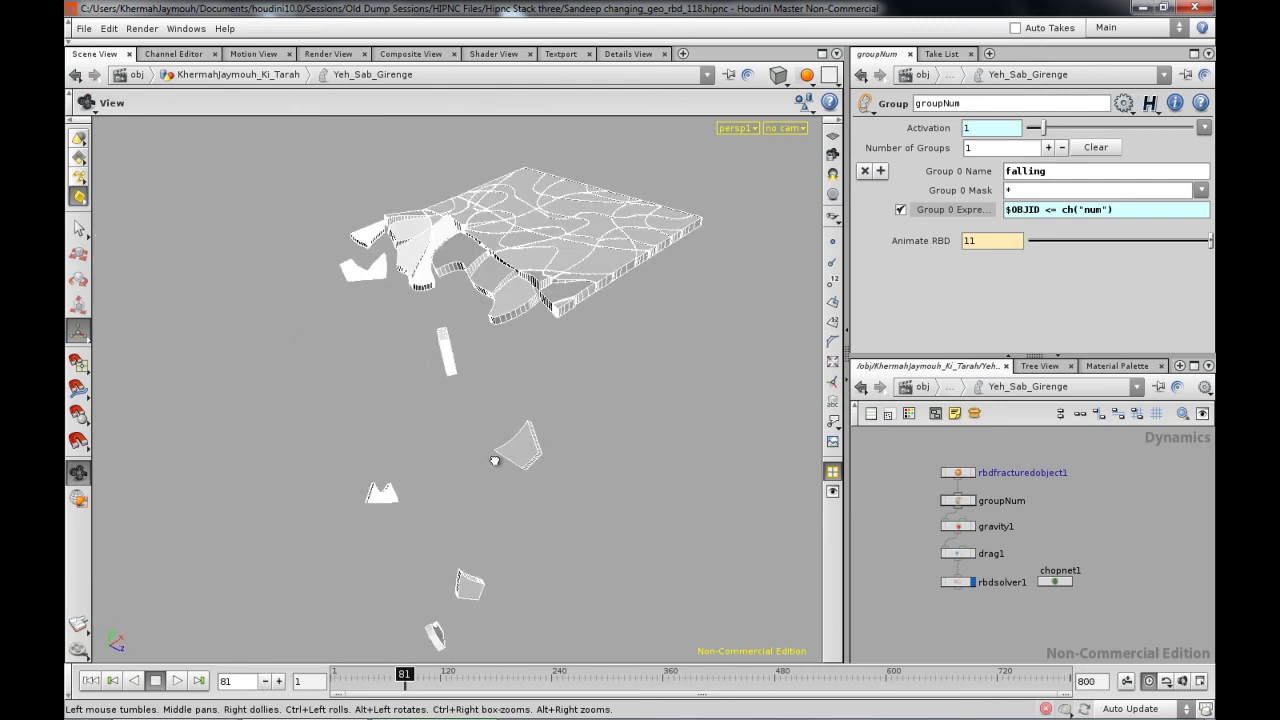
# Return the timeline to frame 1 to reset the simulation to the intact slab.
pyautogui.press('Escape')
pyautogui.click(339, 679)
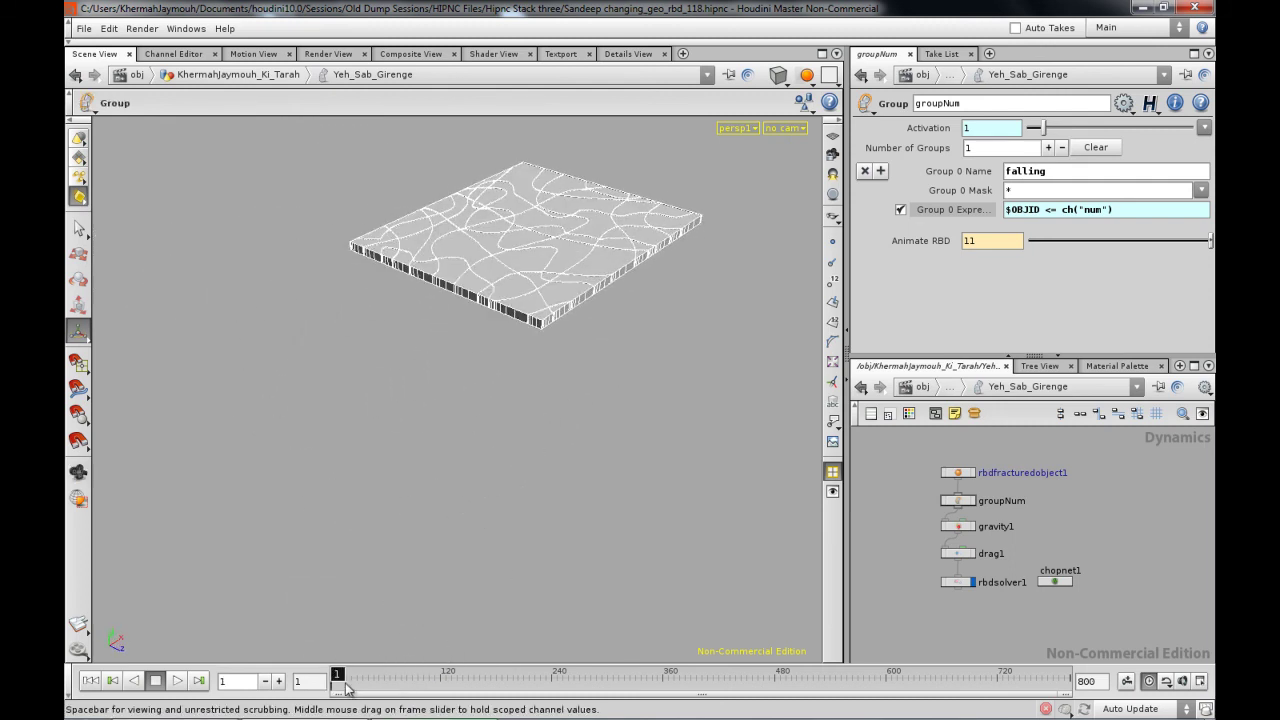
pyautogui.moveTo(346, 688)
pyautogui.mouseDown()
pyautogui.moveTo(402, 686)
pyautogui.moveTo(333, 686)
pyautogui.mouseUp()
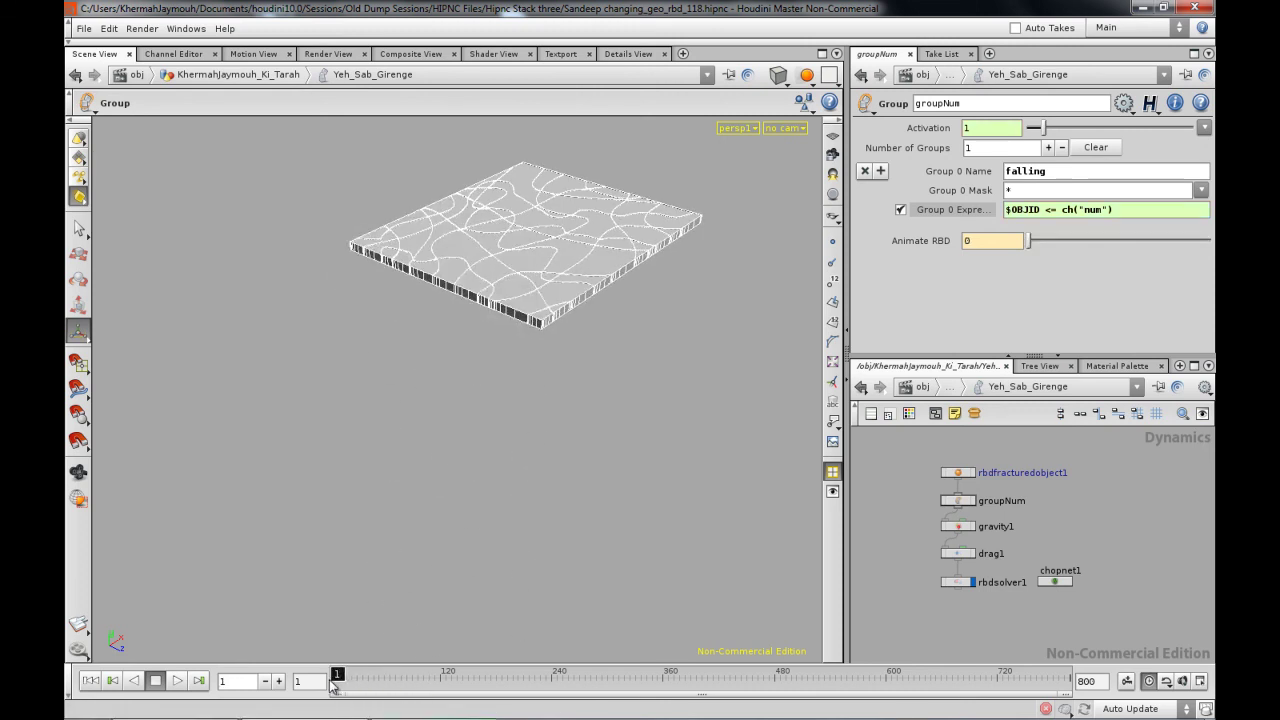